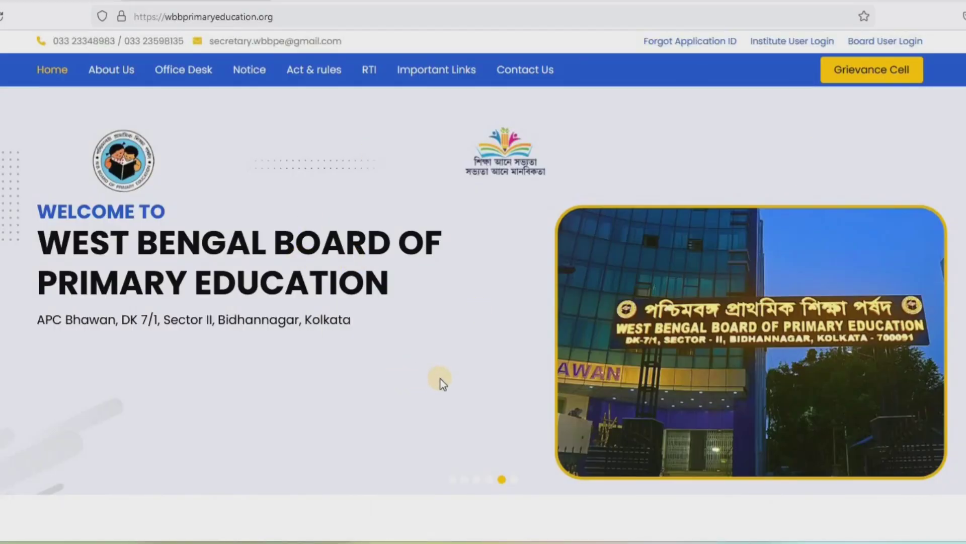
Step: Open the Teacher Eligibility Test 2023 (TET-2023) section on the wbbpeonline.com registration portal
scroll(440, 384, "down", 10)
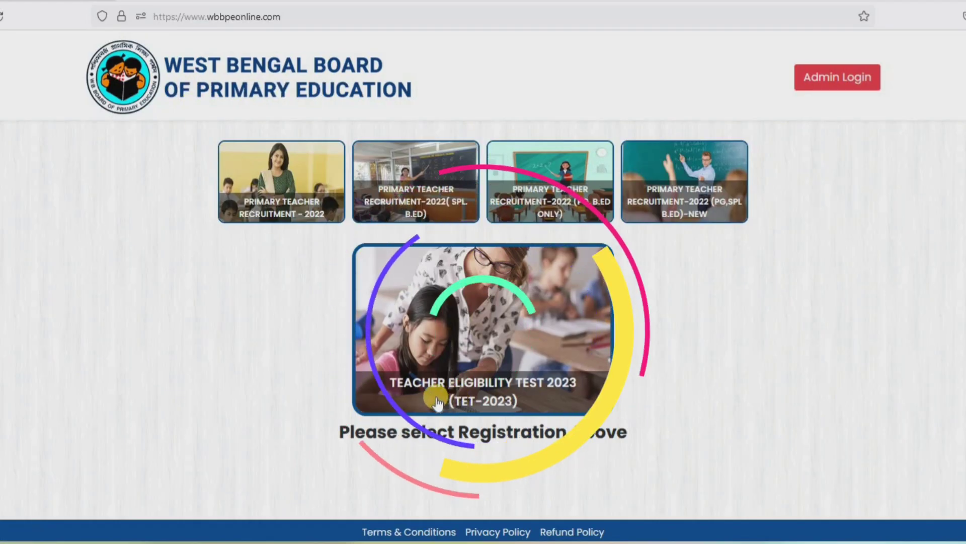
left_click(483, 345)
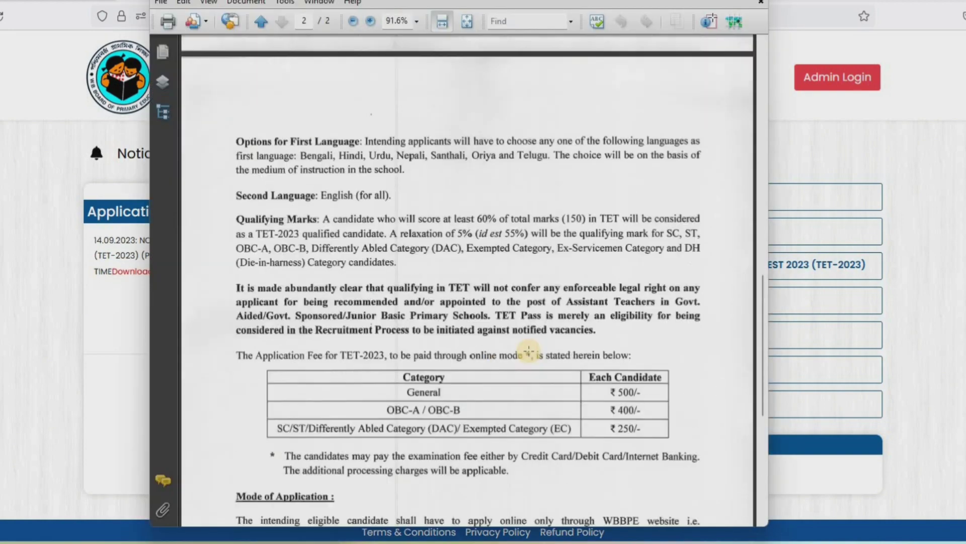
Step: Read the TET-2023 notification's eligibility, language options, qualifying marks and application fee sections, and close the document
scroll(529, 350, "up", 15)
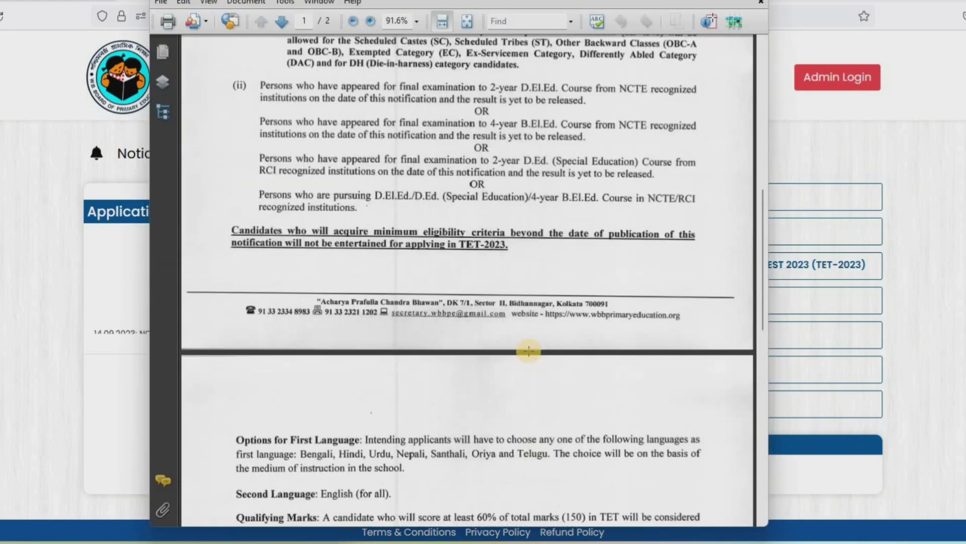
scroll(528, 350, "up", 3)
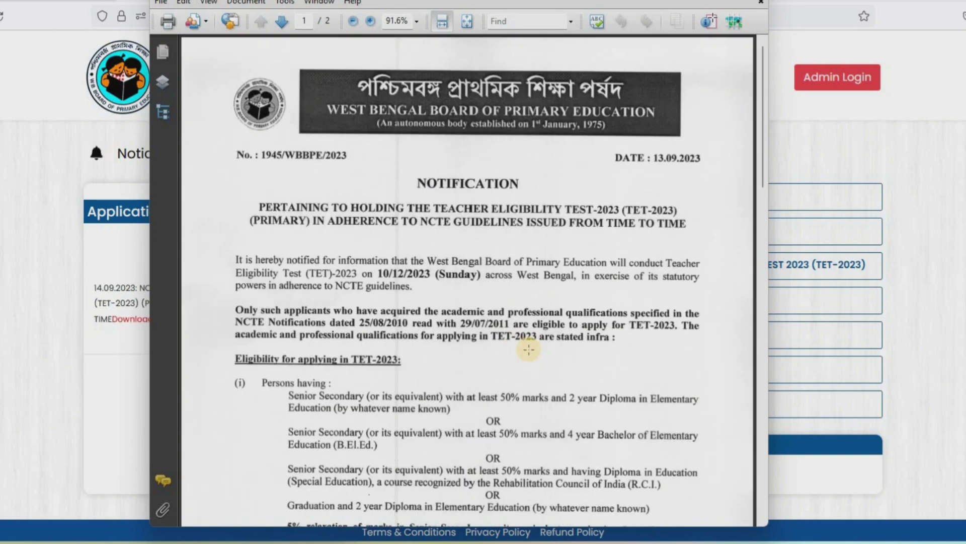
scroll(528, 350, "down", 20)
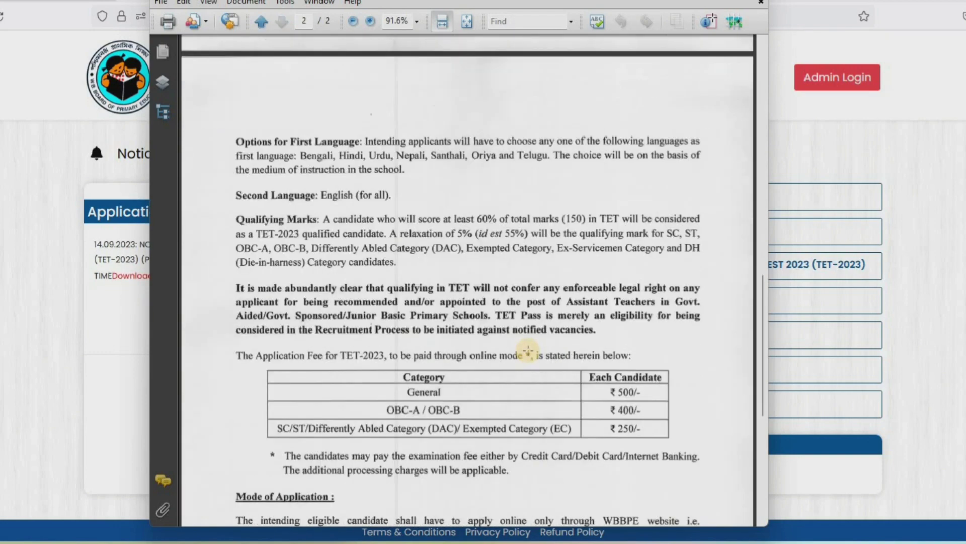
key("ctrl+w")
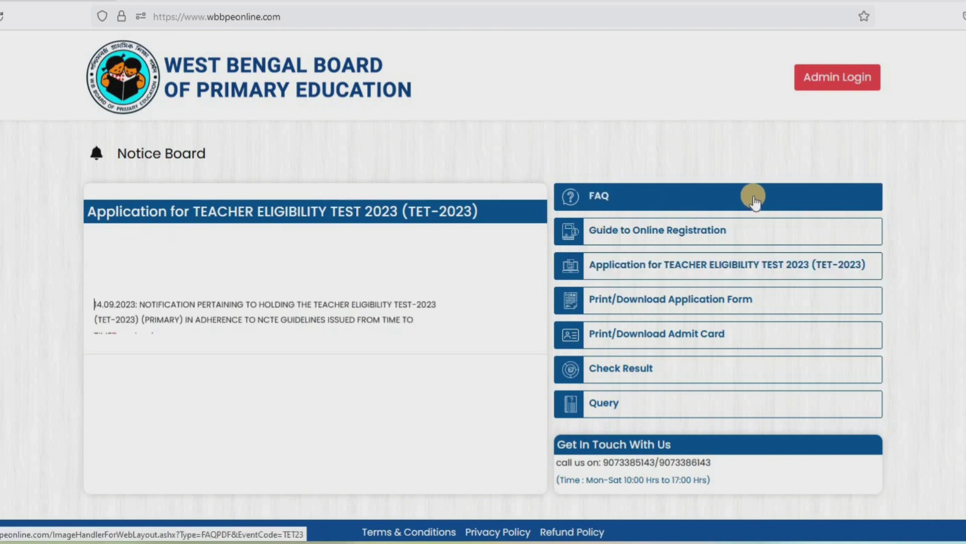
Step: View the Guide to Online Registration and return to the TET-2023 notice board
left_click(667, 232)
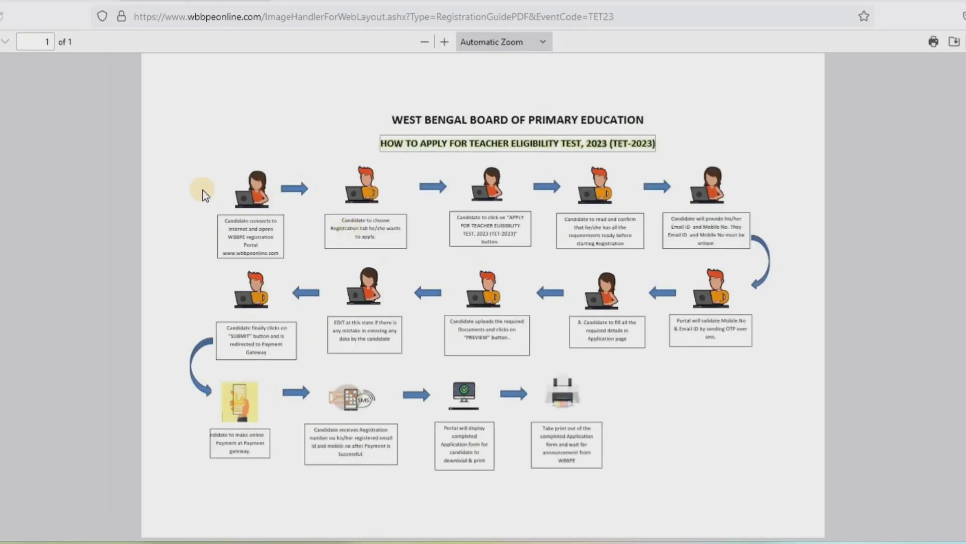
left_click(29, 11)
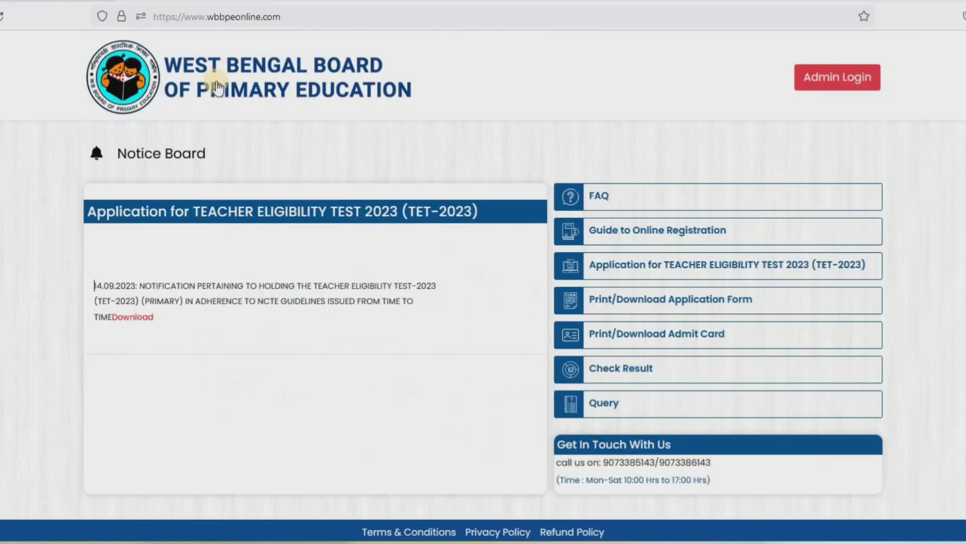
Step: Open the TET-2023 application and go through the required documents, email and mobile conditions in the Confirmation document
left_click(688, 271)
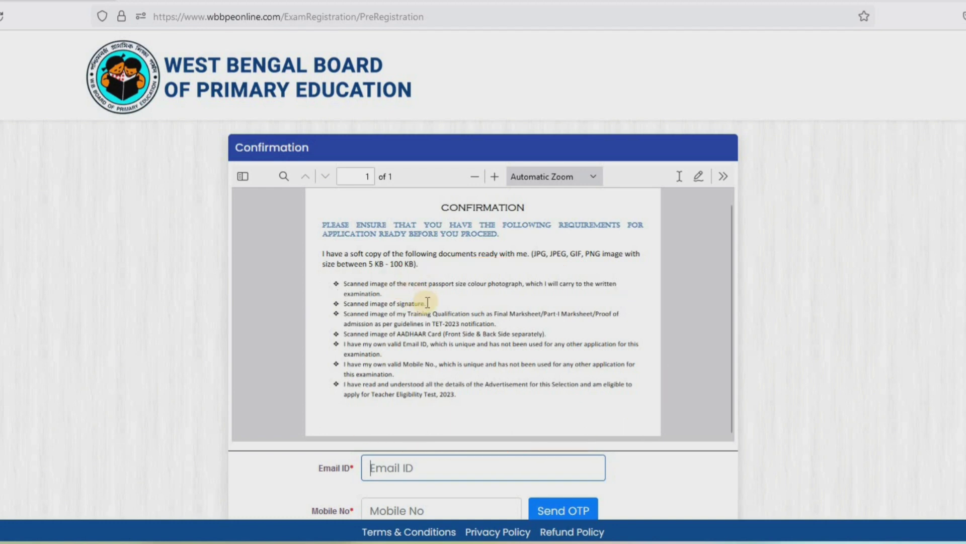
left_click_drag(413, 304, 370, 305)
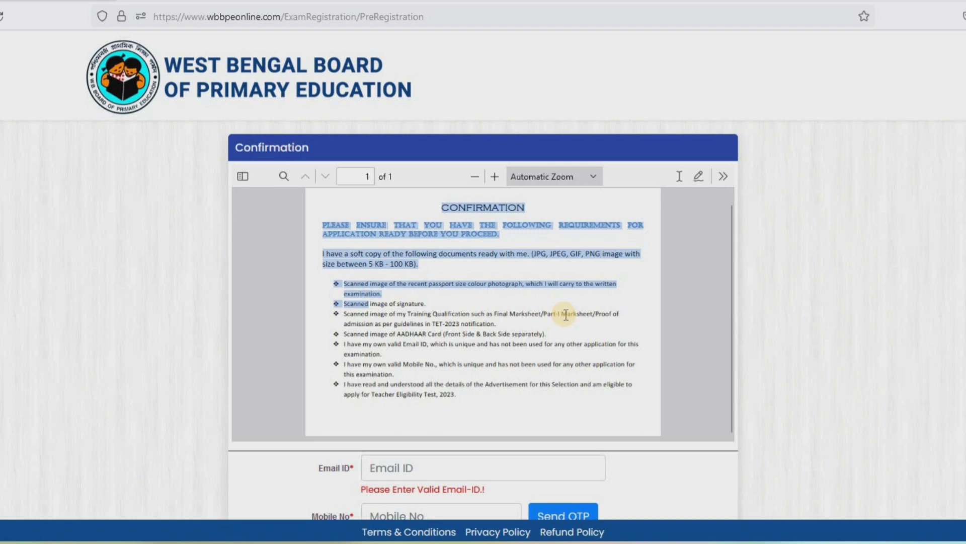
left_click_drag(347, 334, 530, 334)
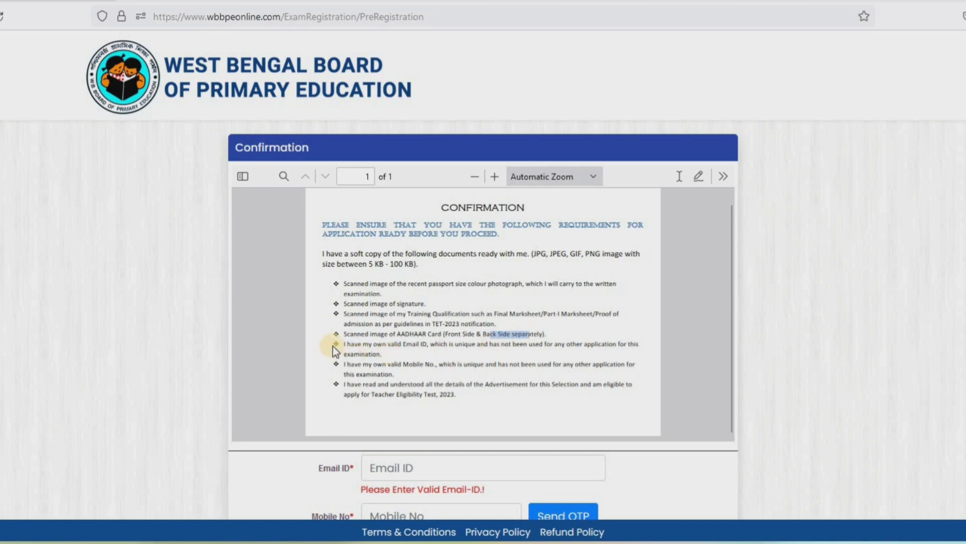
left_click_drag(348, 345, 426, 346)
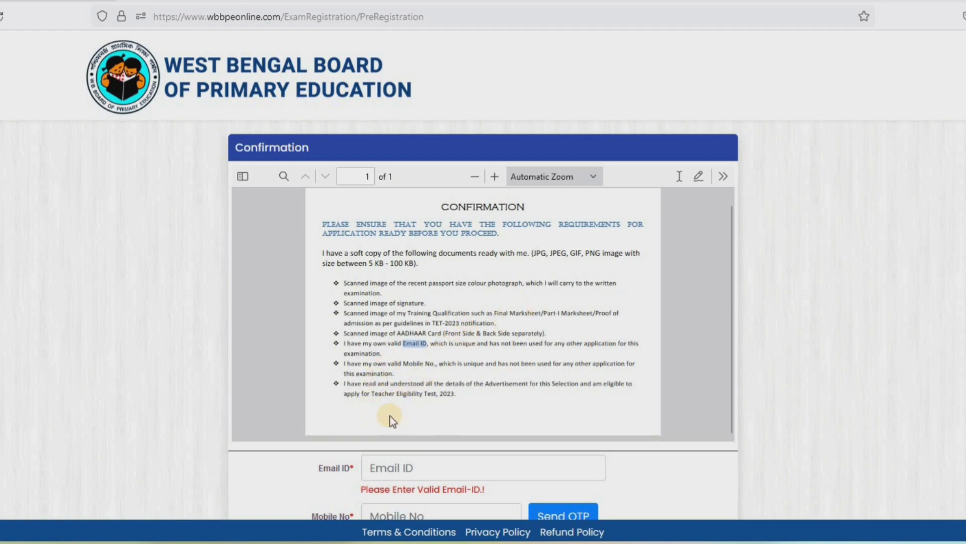
scroll(392, 420, "down", 3)
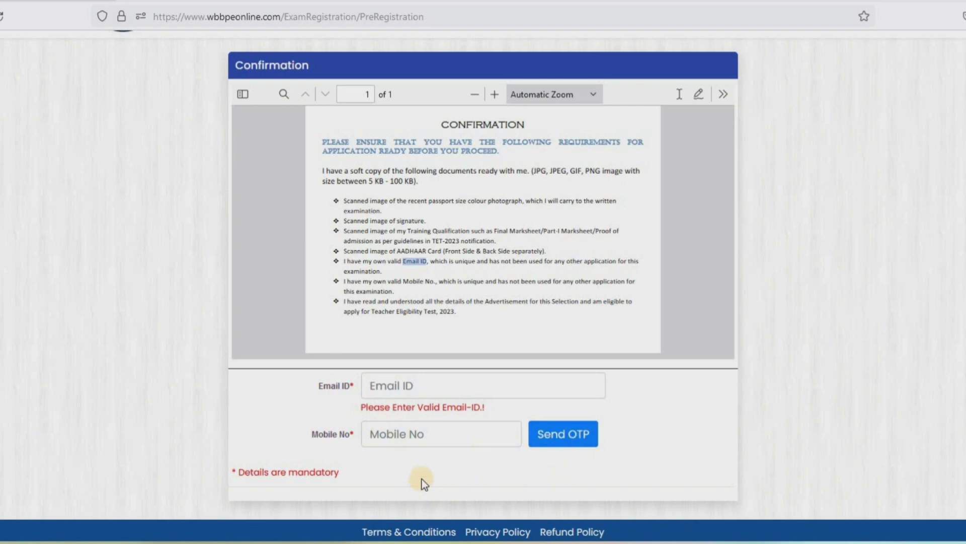
scroll(429, 461, "up", 2)
scroll(443, 373, "down", 2)
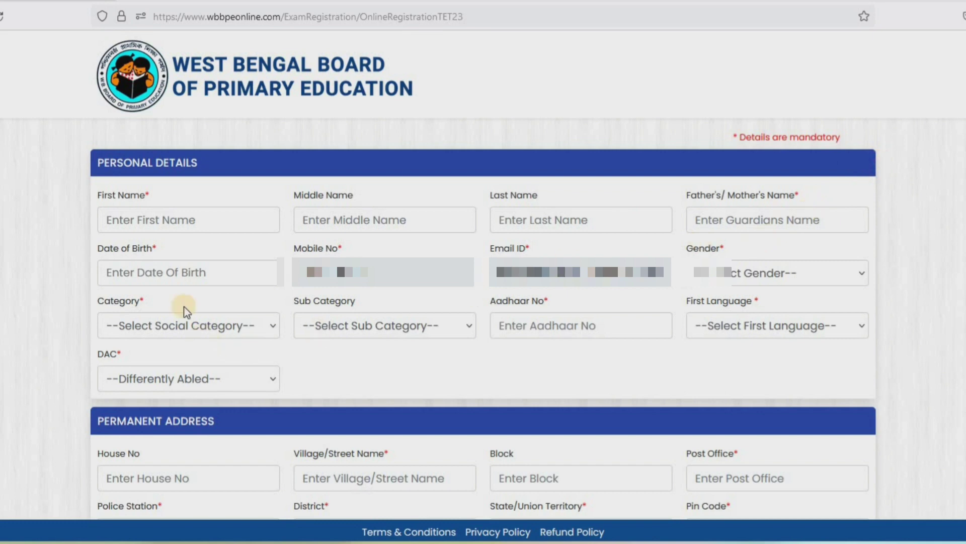
Step: In the personal details, select the applicant's gender and set the category to GENERAL
left_click(149, 262)
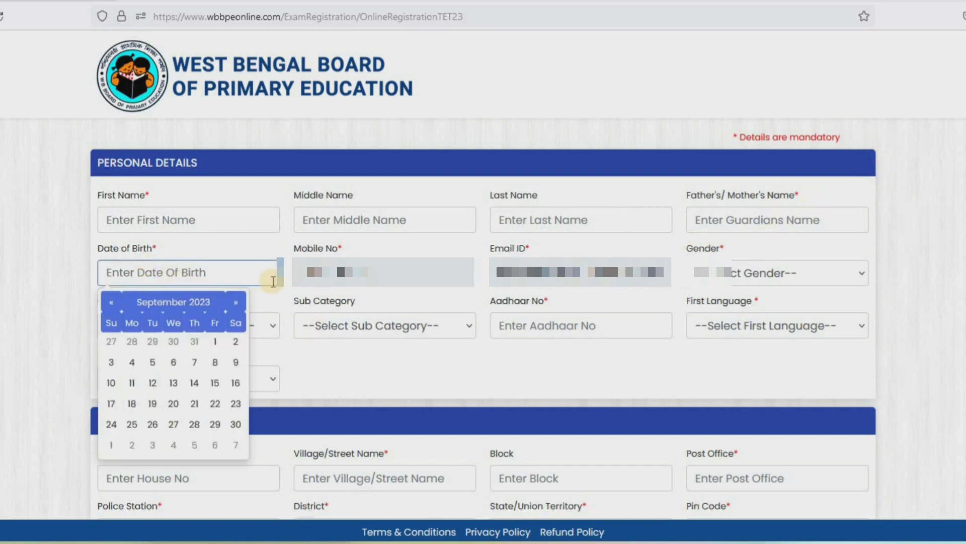
left_click(238, 255)
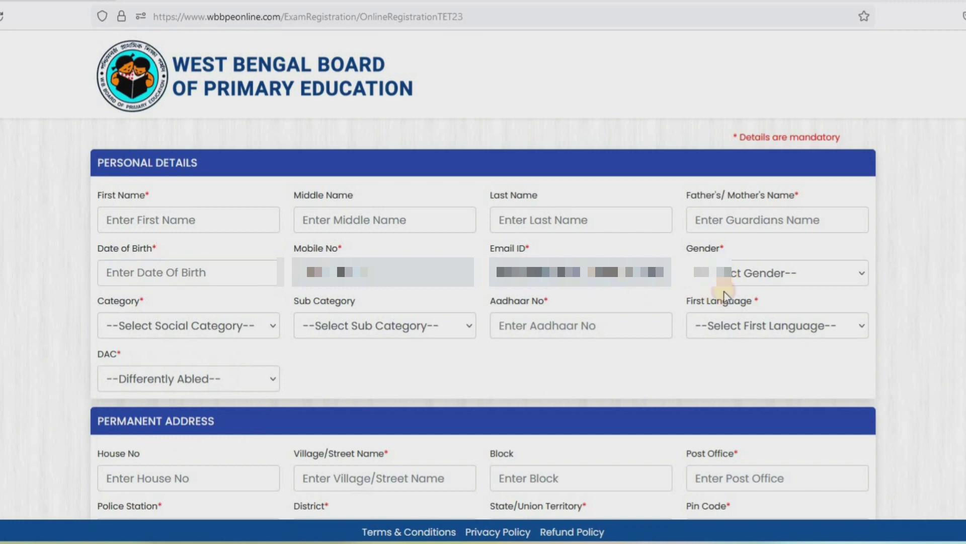
left_click(720, 273)
left_click(720, 321)
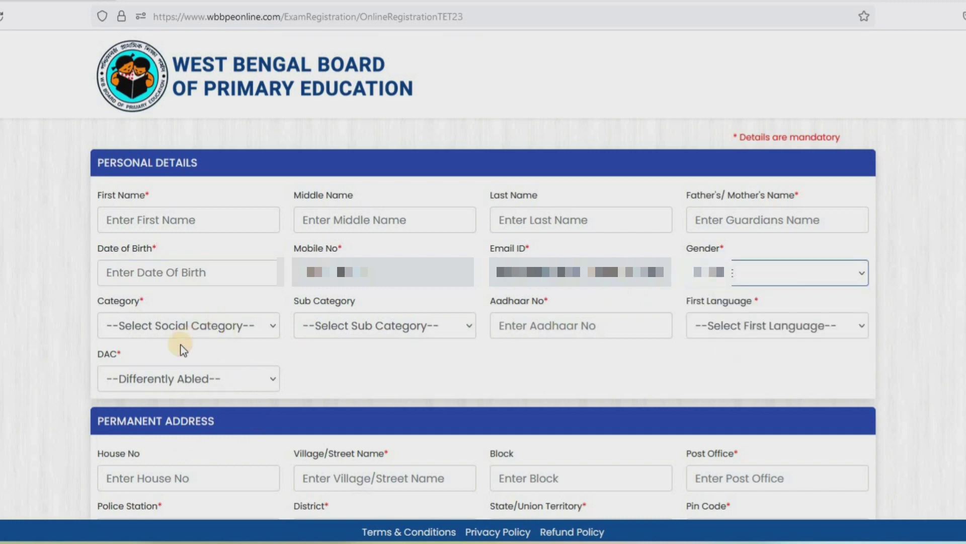
left_click(185, 335)
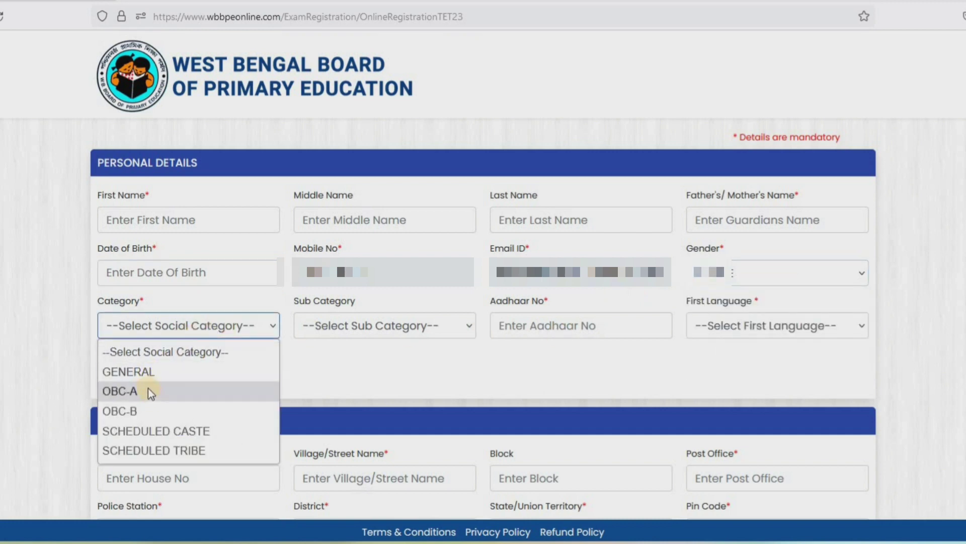
left_click(146, 374)
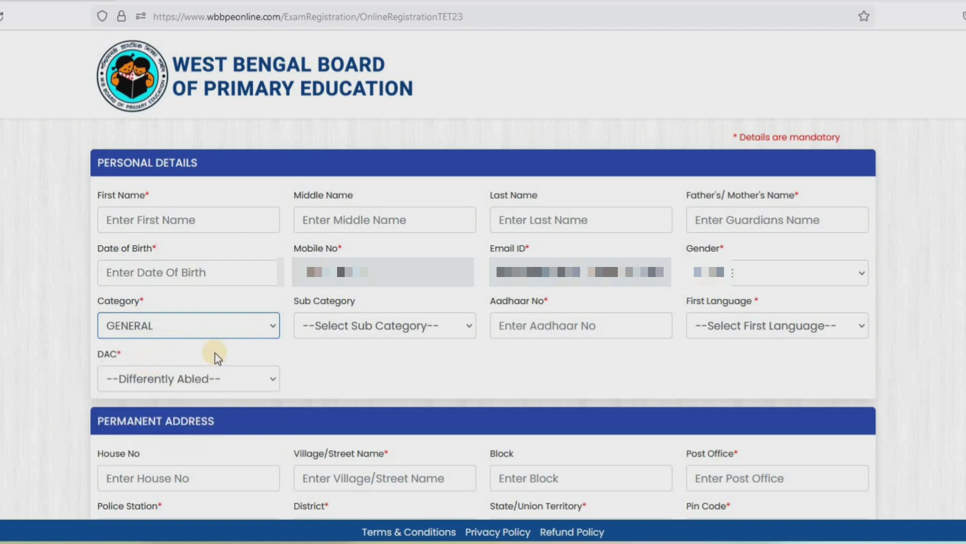
Step: In the personal details, set First Language to BENGALI and the differently abled status (DAC) to NO
left_click(391, 332)
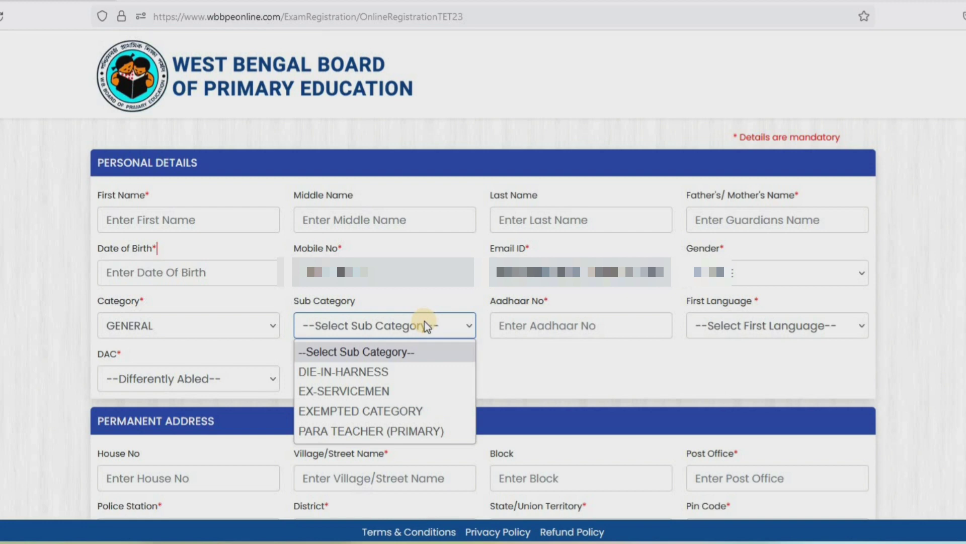
left_click(537, 322)
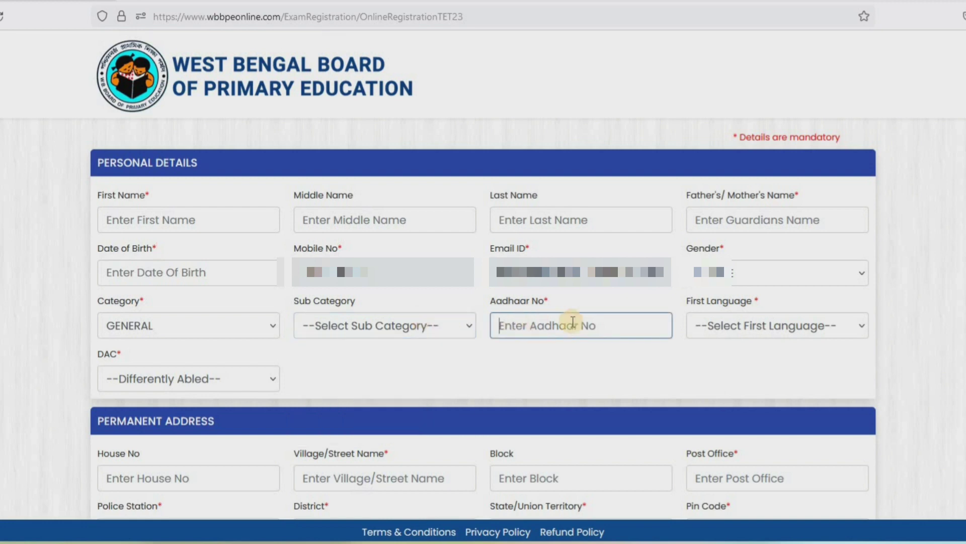
left_click(753, 324)
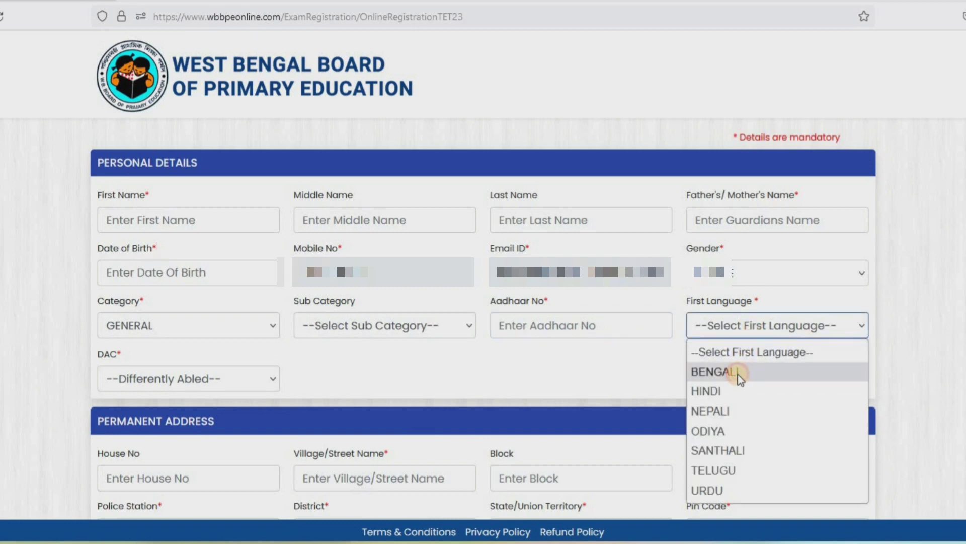
left_click(738, 374)
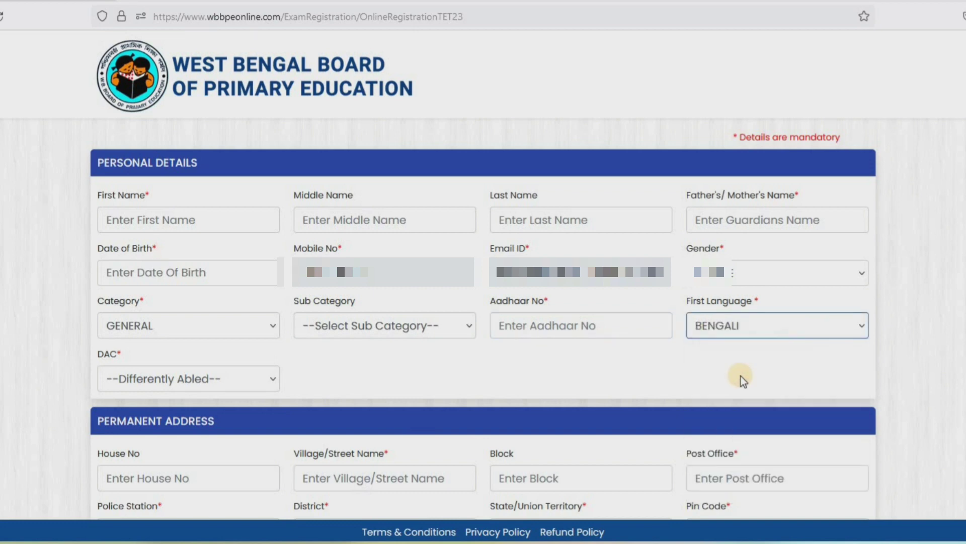
left_click(134, 377)
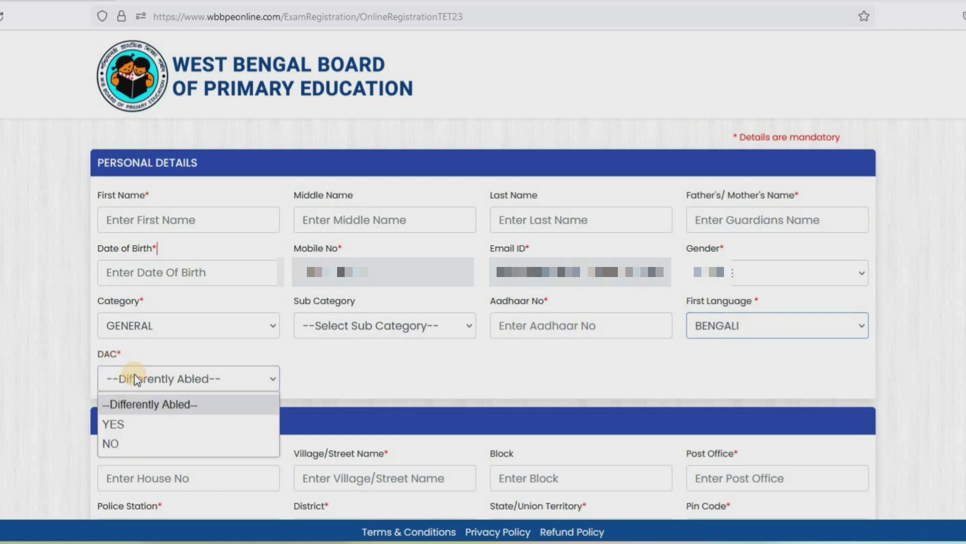
left_click(119, 442)
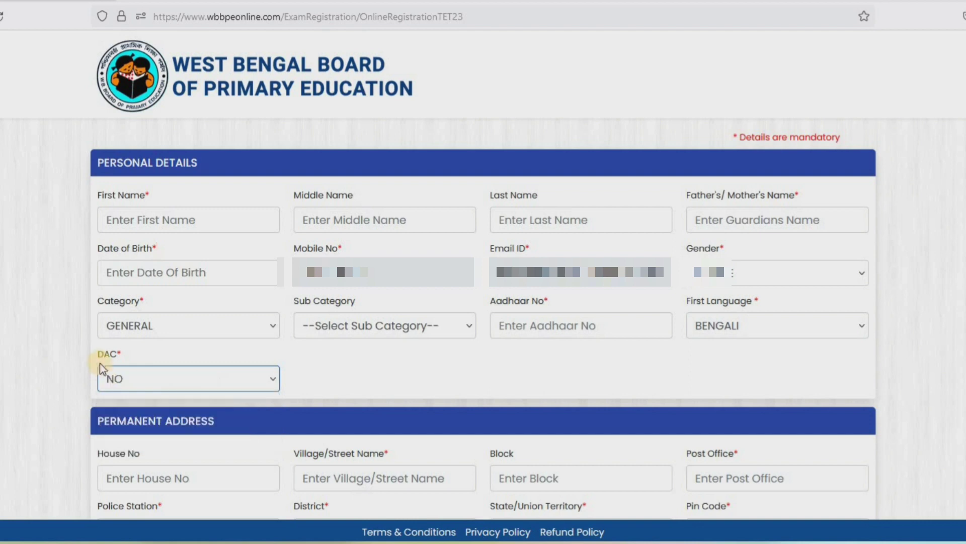
Step: Switch DAC to YES to view the DAC (SUB Category) options, and set it back to NO
left_click(151, 371)
left_click(137, 423)
left_click(384, 383)
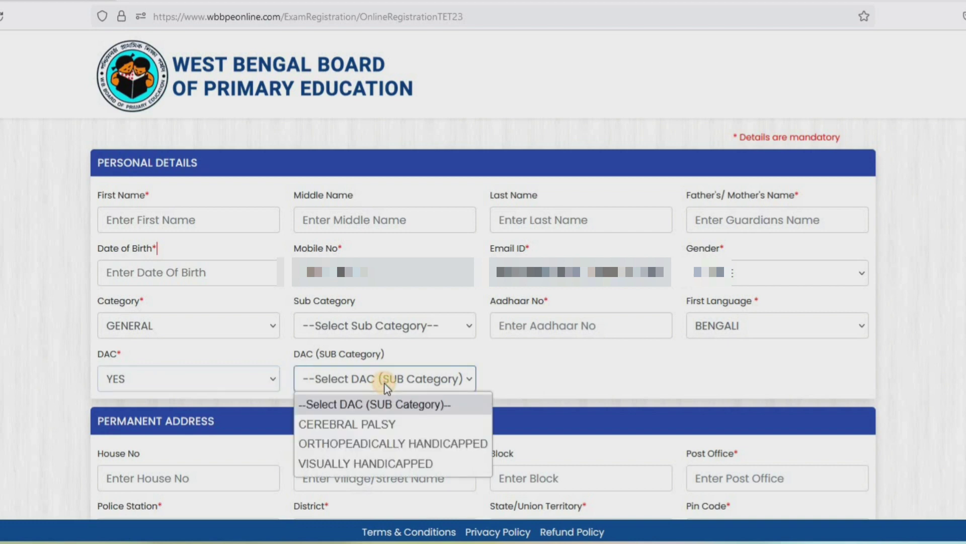
left_click(197, 379)
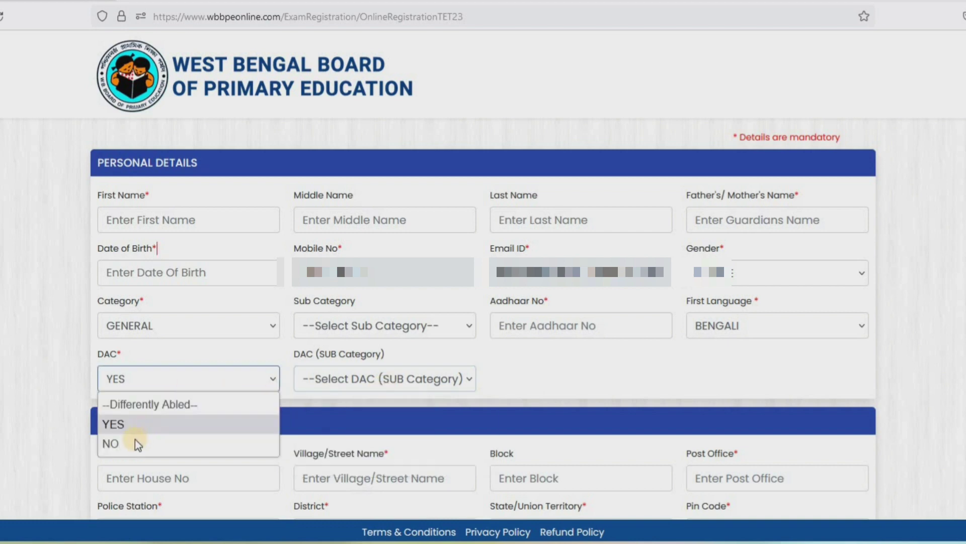
left_click(134, 442)
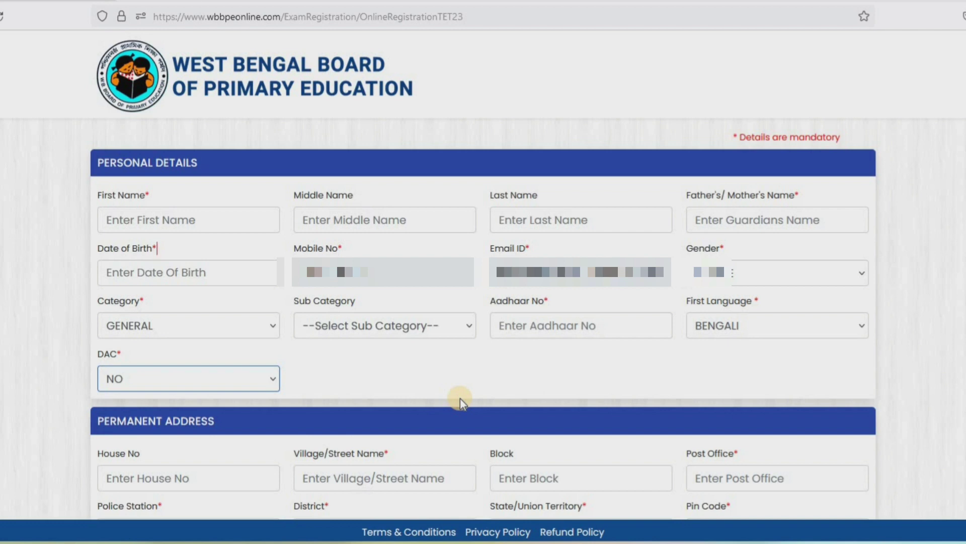
Step: Go through the House No, Village/Street Name, Block, Post Office and Police Station fields of the permanent address
scroll(460, 398, "down", 6)
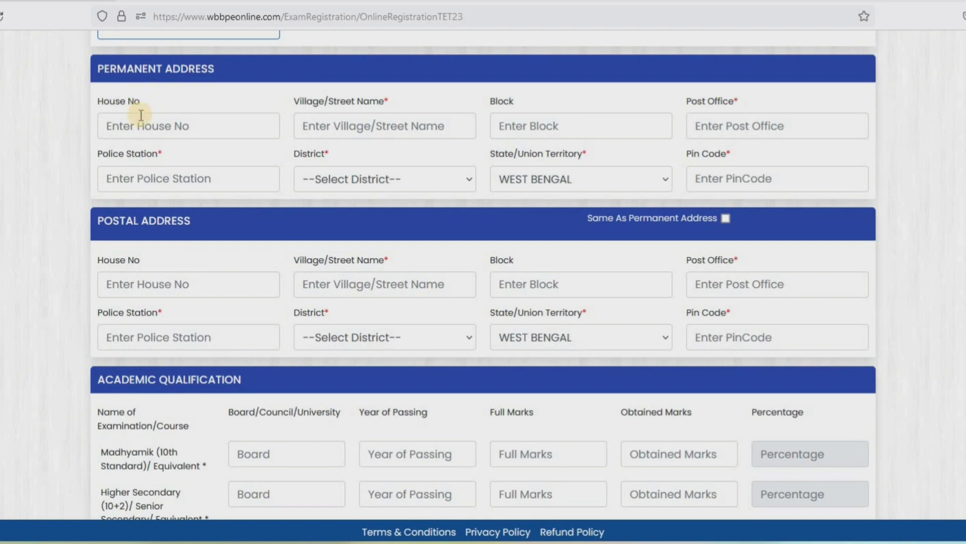
left_click(206, 121)
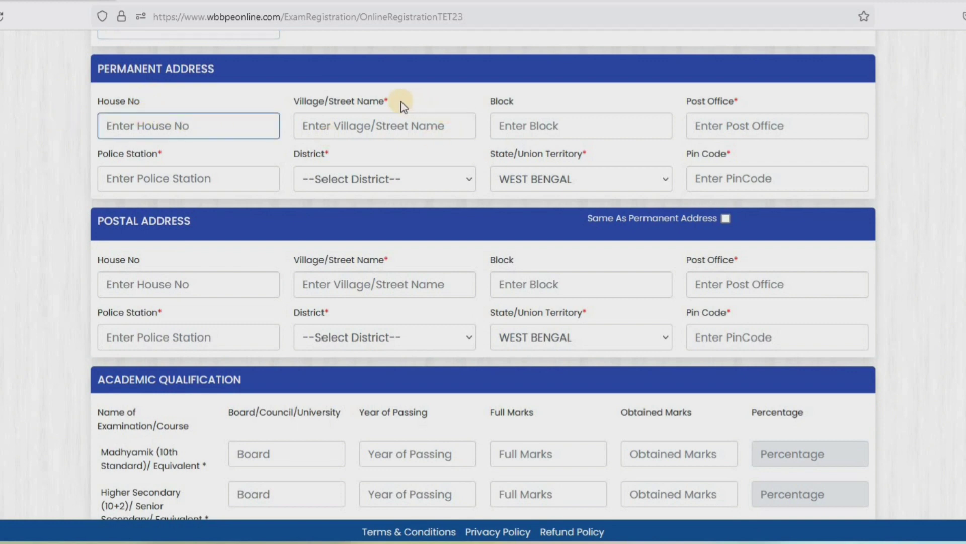
left_click(330, 125)
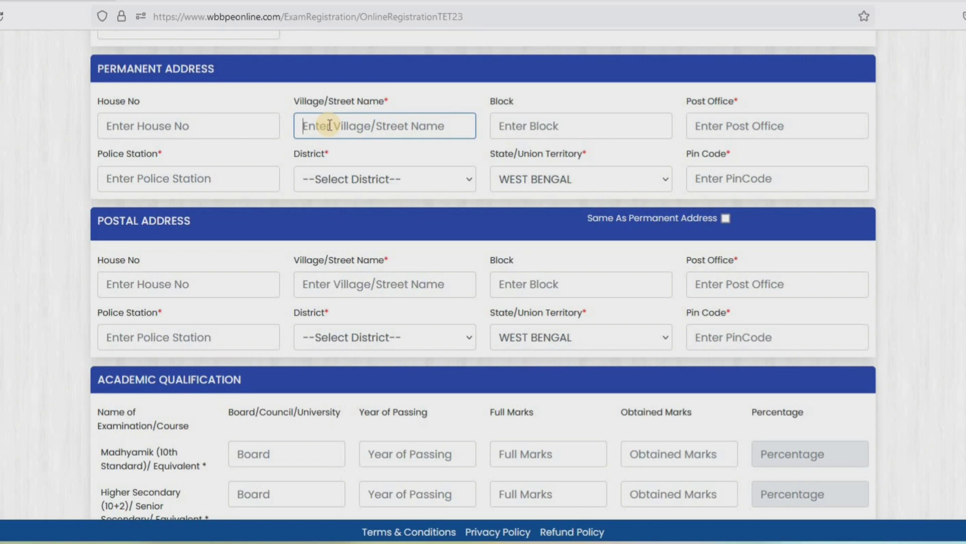
left_click(546, 125)
left_click(740, 102)
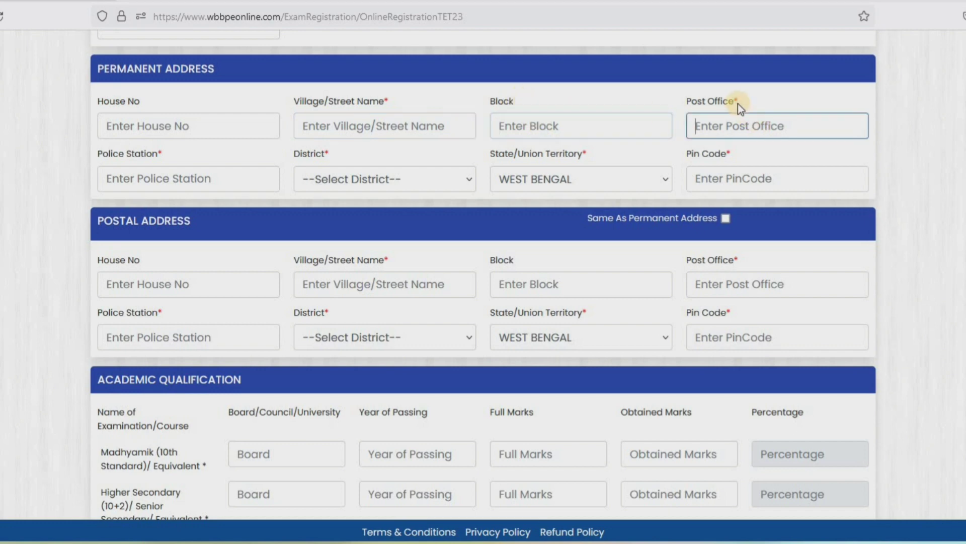
left_click(176, 187)
Step: In the permanent address, set the district to PASCHIM MEDINIPUR (WEST MEDINIPUR), keeping WEST BENGAL as the State/Union Territory
left_click(380, 180)
scroll(398, 453, "down", 3)
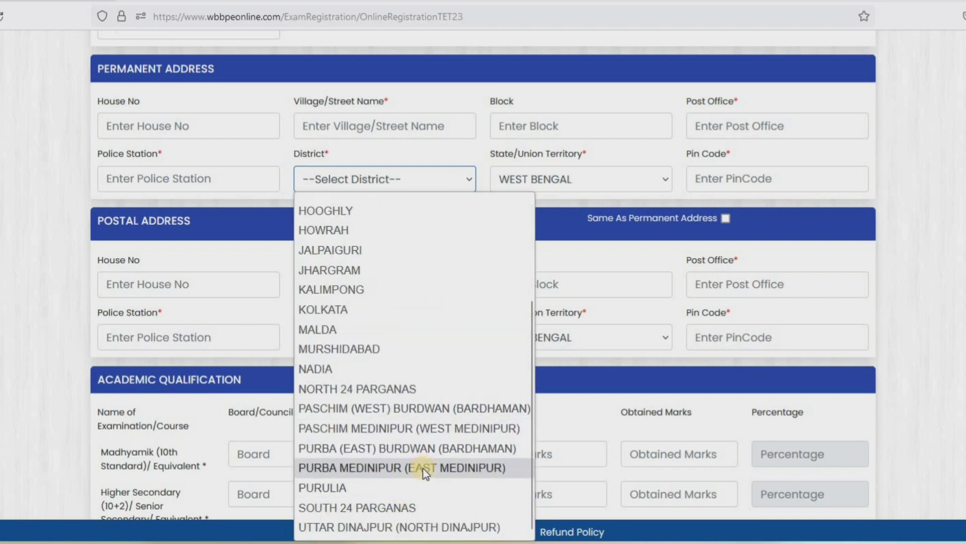
left_click(418, 429)
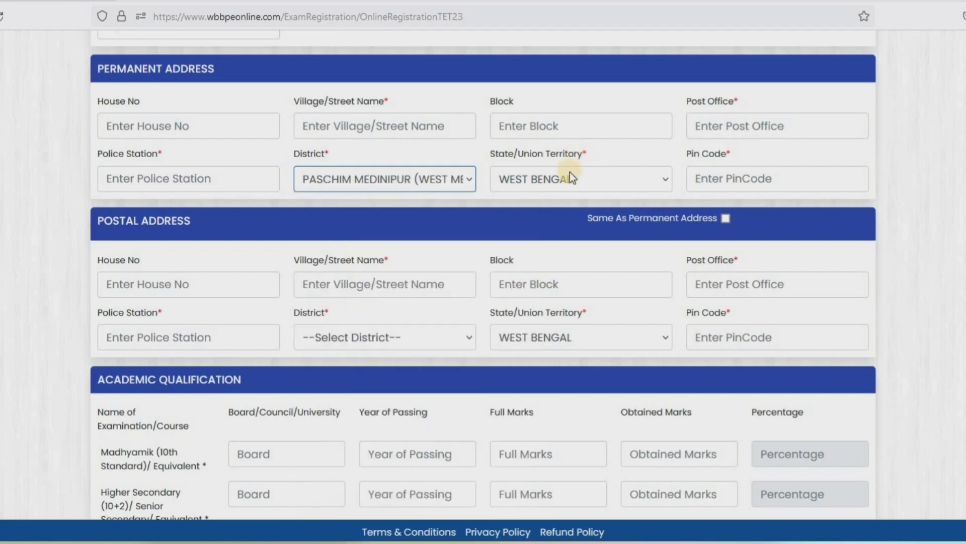
left_click(563, 178)
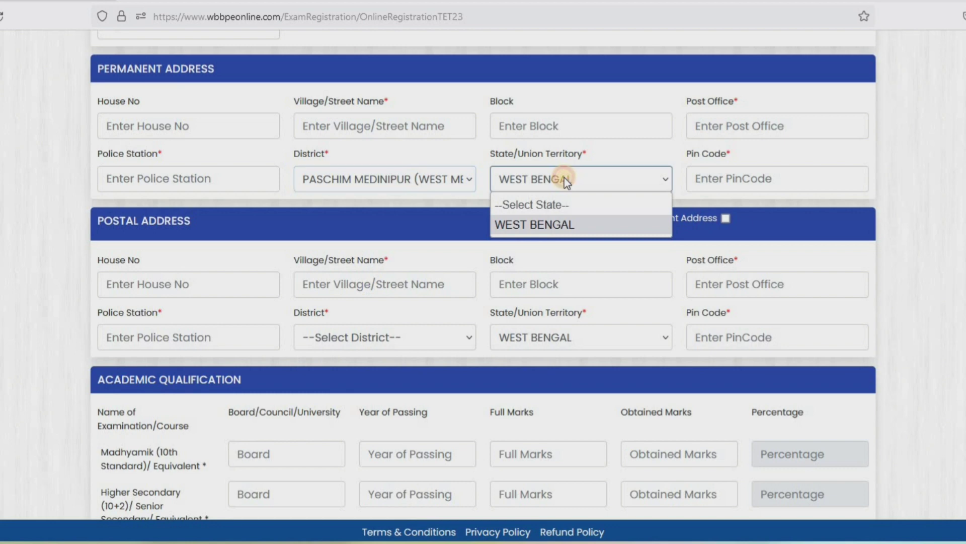
left_click(733, 179)
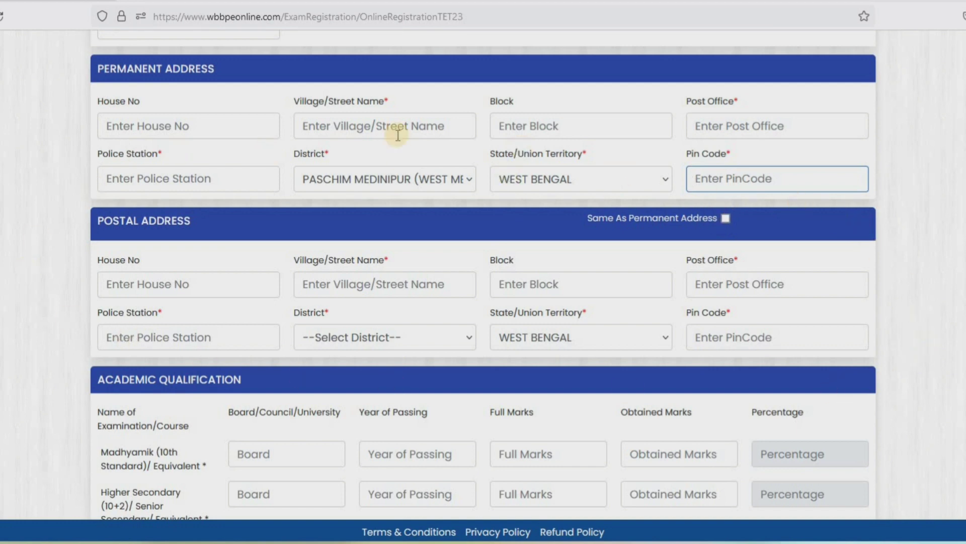
Step: In the academic qualification section, enter W.B.B.SE as the board for Madhyamik (10th Standard)
scroll(102, 154, "down", 3)
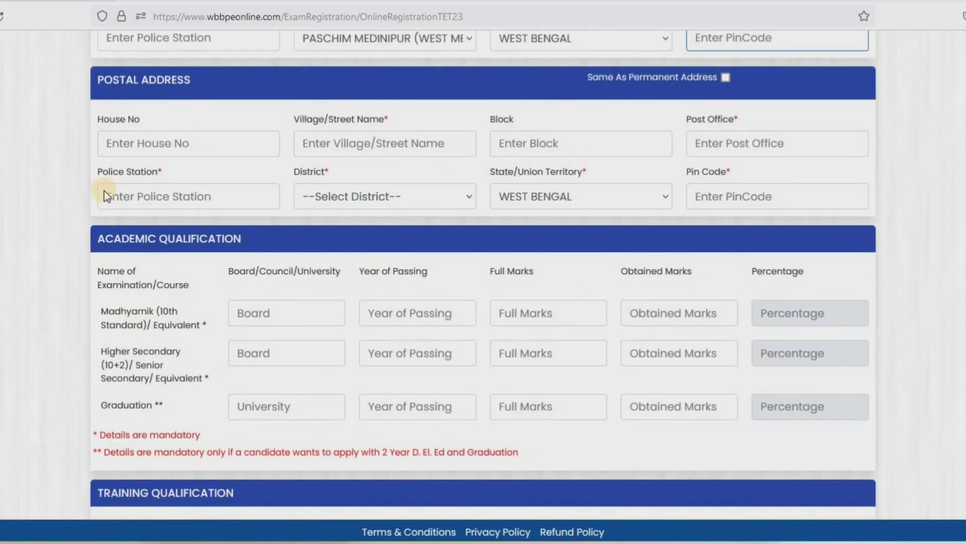
scroll(106, 195, "down", 3)
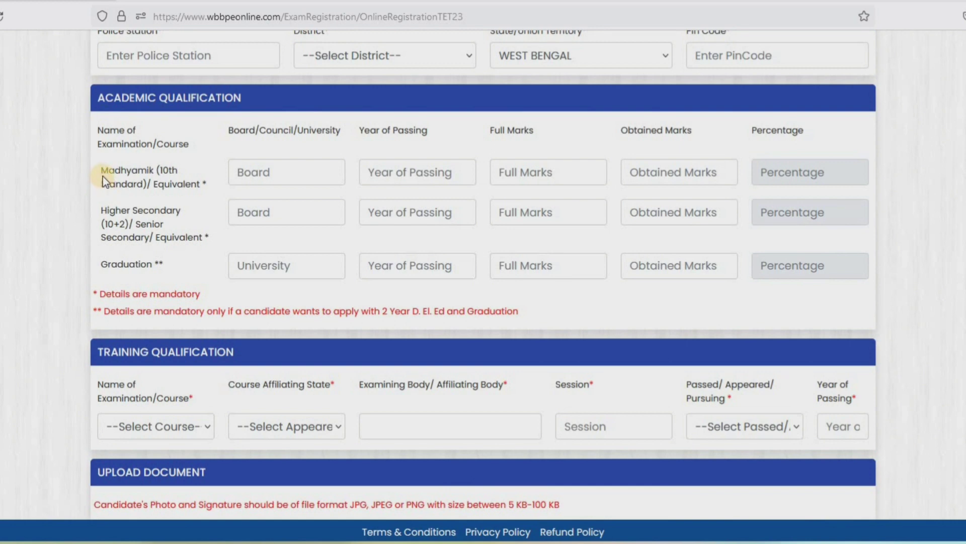
left_click(312, 166)
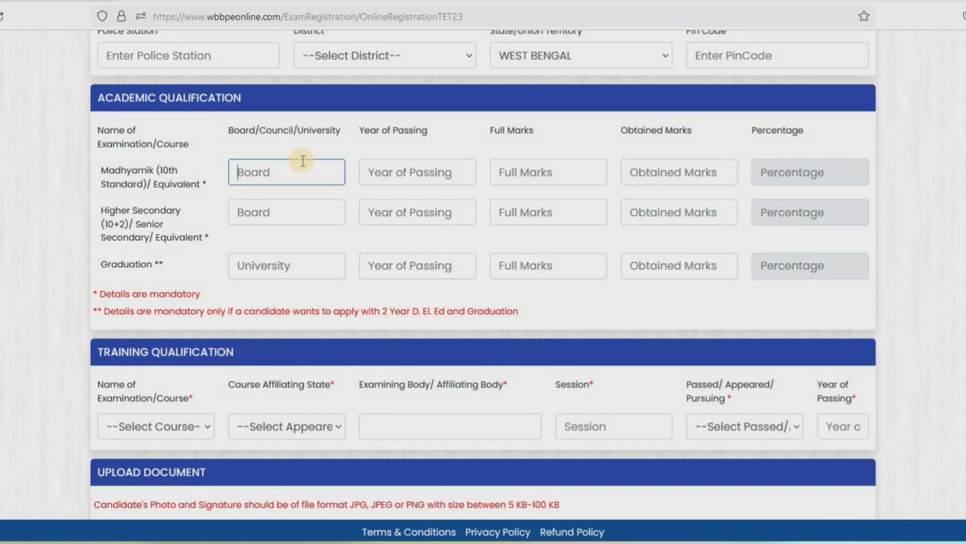
type("W.B.B.SE")
left_click(408, 178)
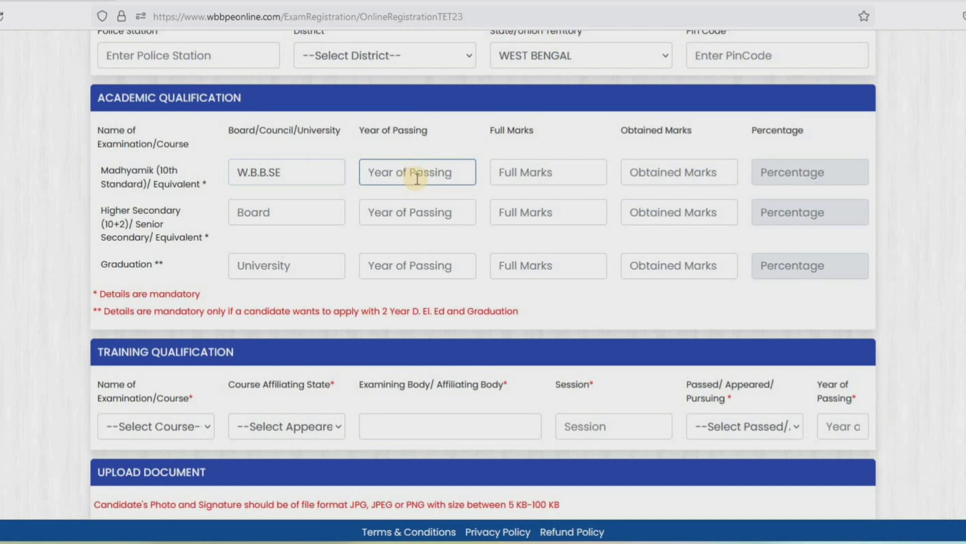
left_click(548, 176)
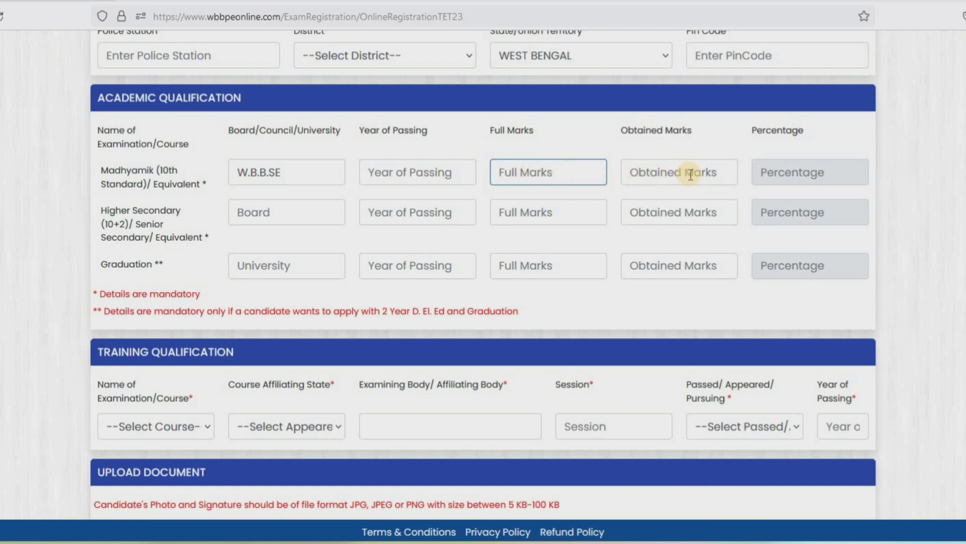
Step: Review the Higher Secondary fields and the notes on which academic qualification details are mandatory
scroll(217, 176, "down", 1)
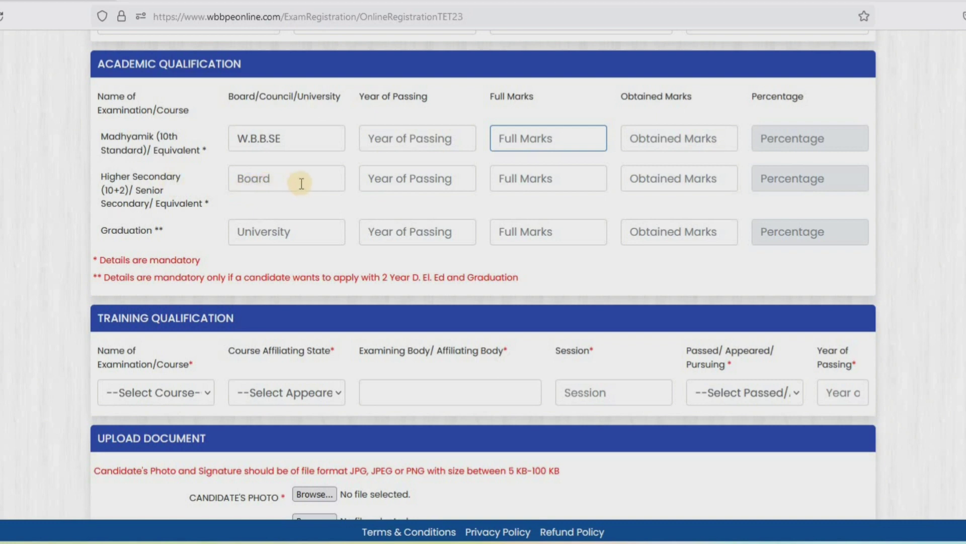
left_click(423, 182)
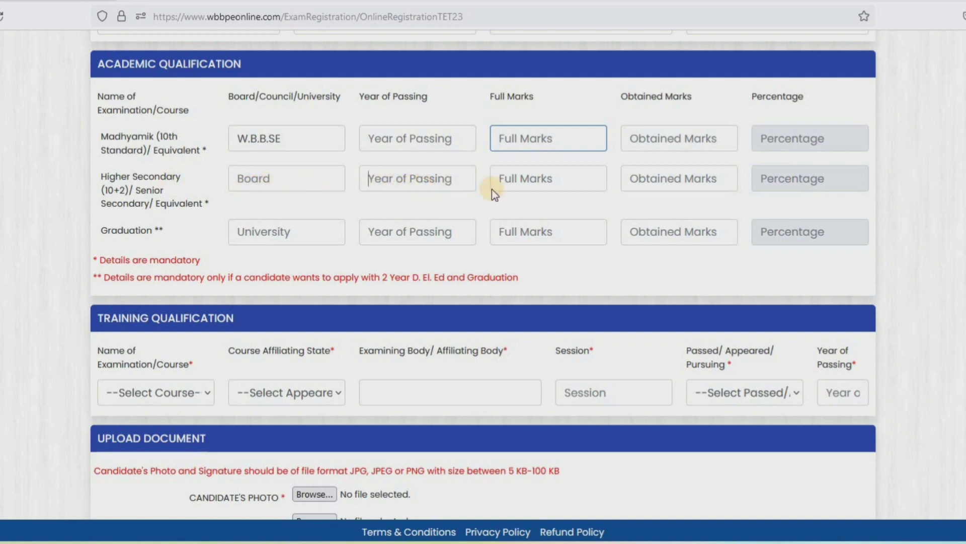
left_click(546, 177)
left_click(675, 184)
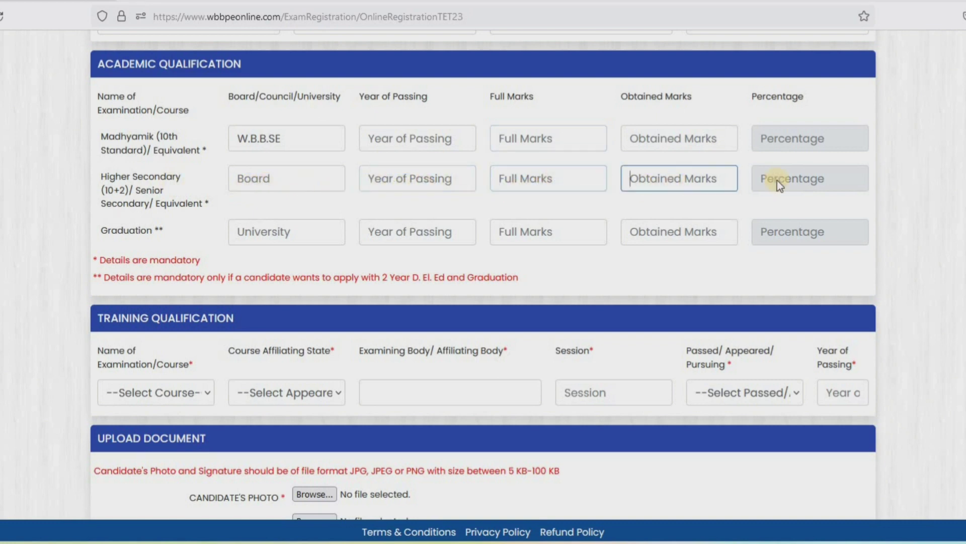
left_click(587, 263)
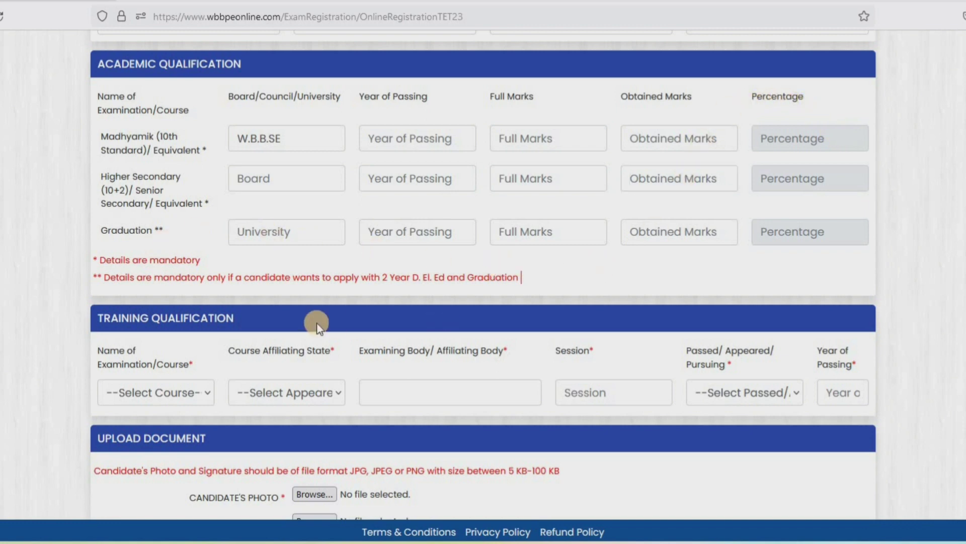
left_click_drag(96, 259, 209, 259)
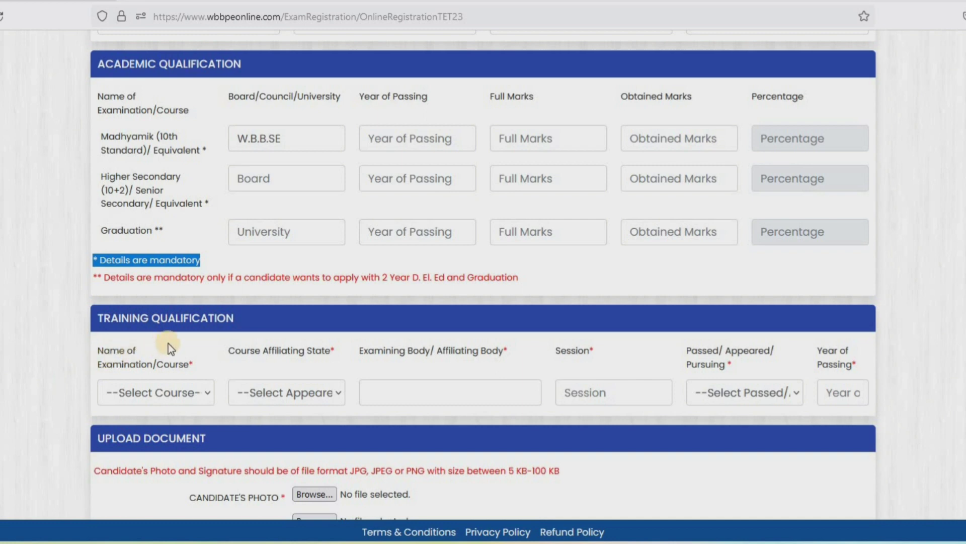
Step: Set the training course to 2 YEAR DIPLOMA IN ELEMENTARY EDUCATION (D.EL.ED) and its affiliating state to WEST BENGAL
left_click(178, 388)
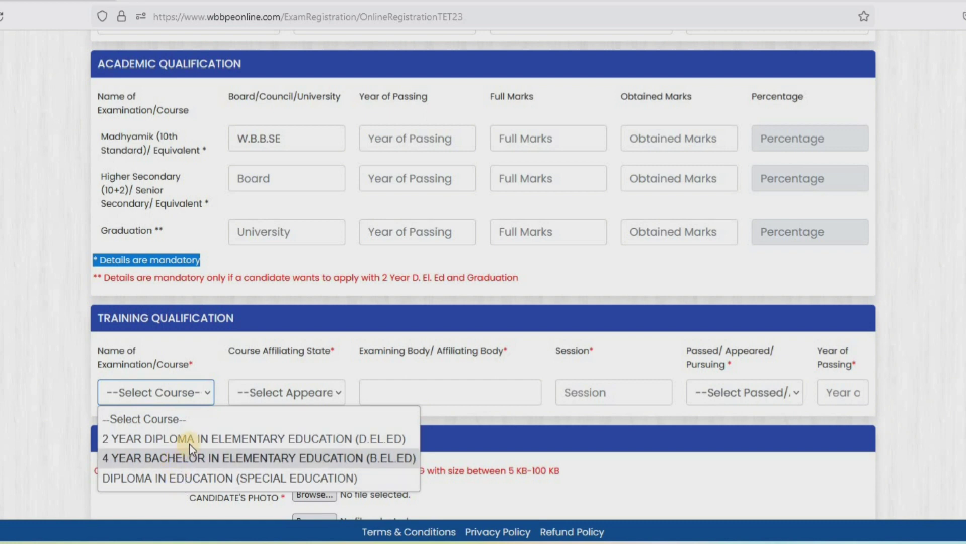
left_click(237, 434)
left_click(271, 392)
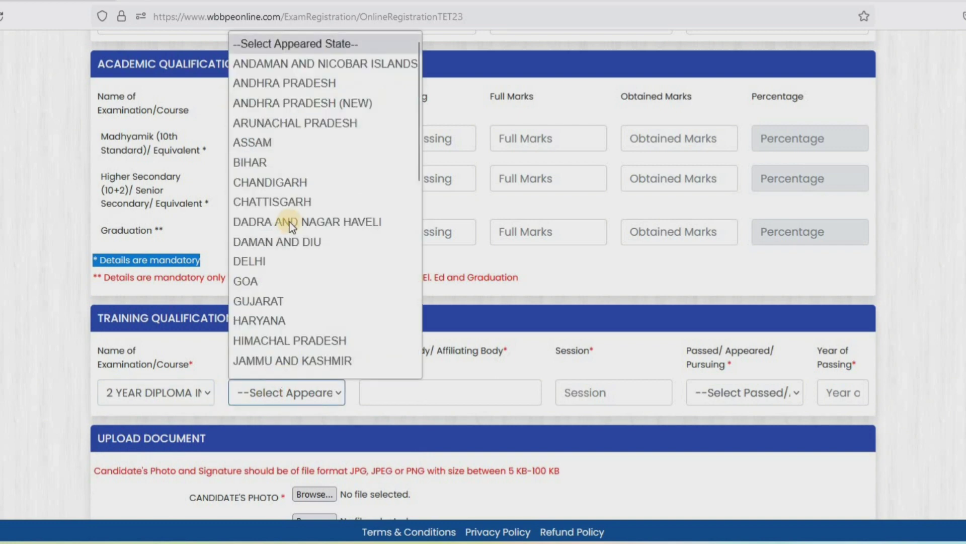
scroll(294, 283, "down", 5)
left_click(281, 364)
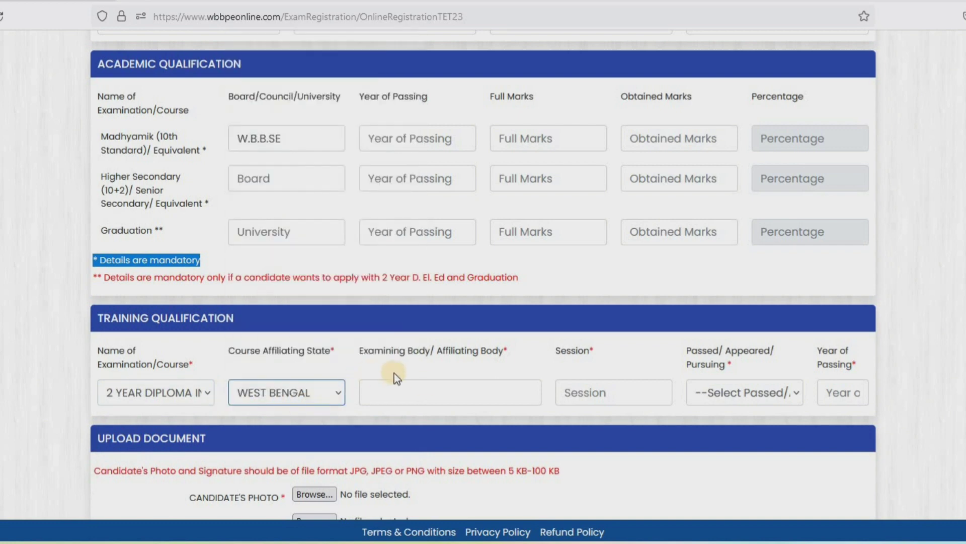
Step: Go through the training's Examining Body and Session fields, and set its Passed/Appeared/Pursuing status to Passed
left_click_drag(358, 350, 424, 350)
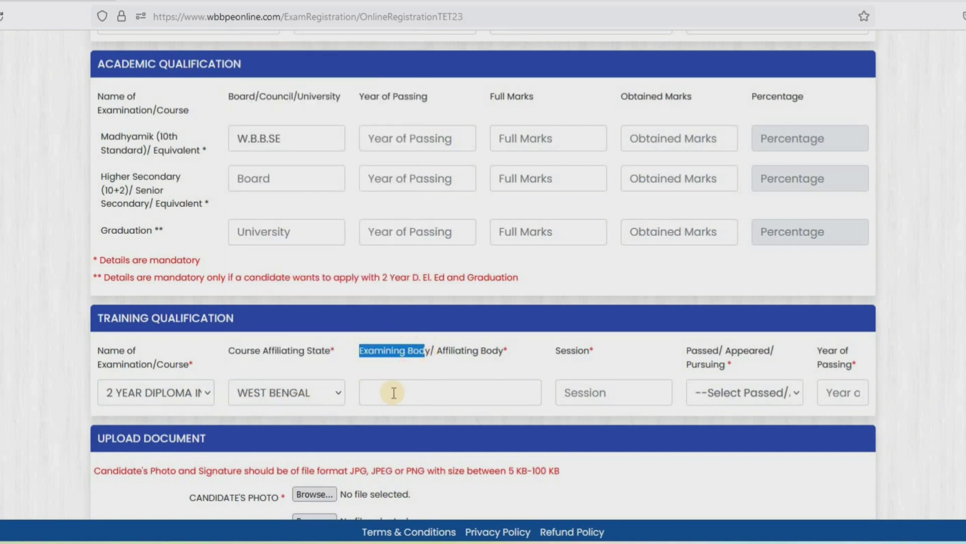
left_click(389, 393)
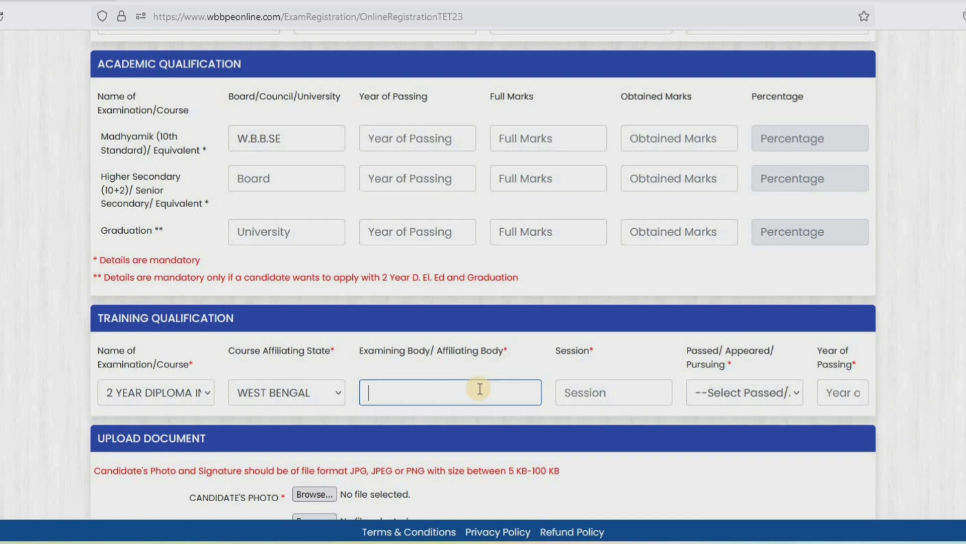
left_click(597, 390)
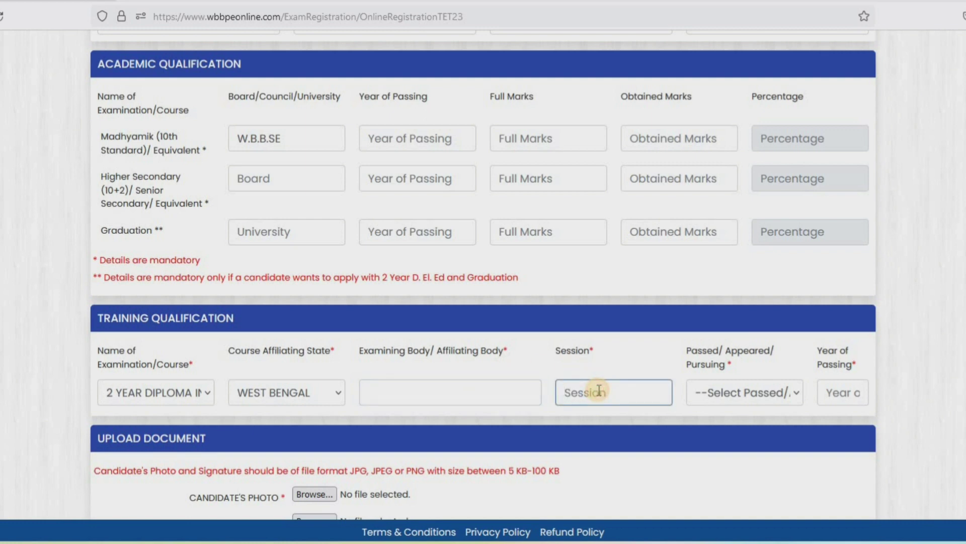
left_click(745, 388)
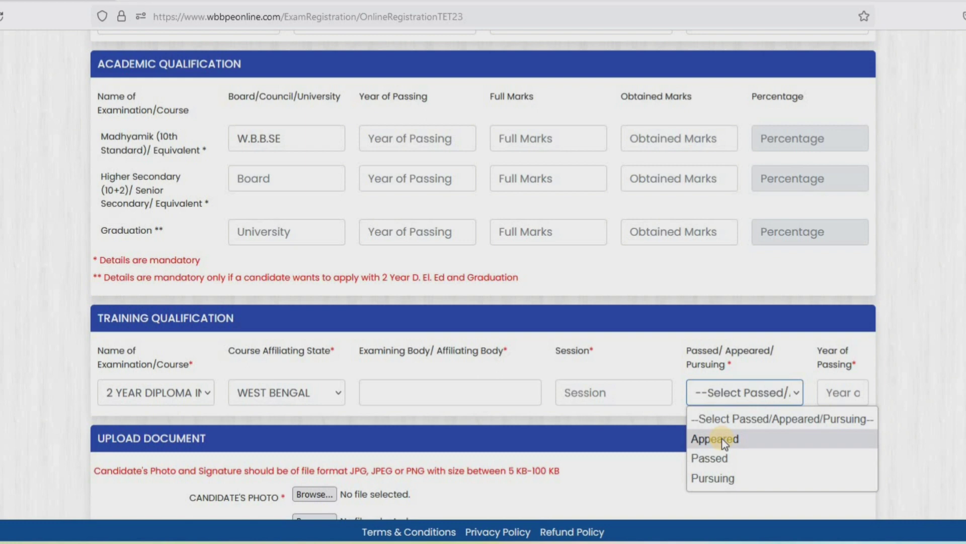
left_click(726, 462)
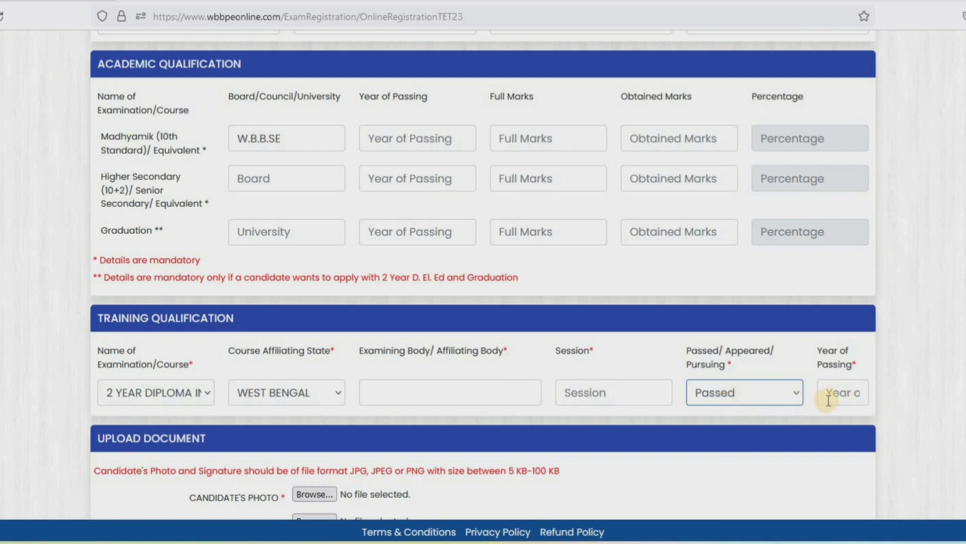
Step: Review the document upload requirements, including the training documents and the front and back Aadhaar card images
scroll(838, 394, "down", 5)
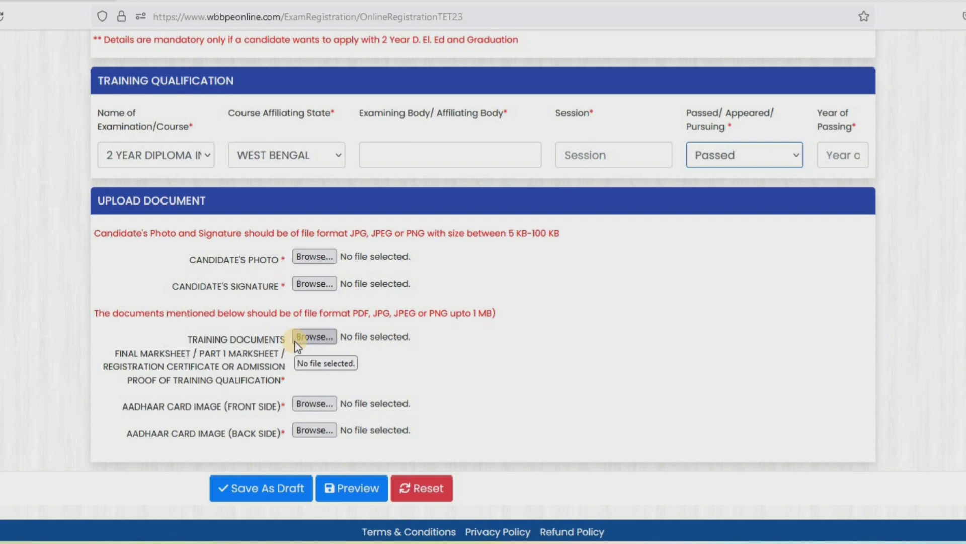
left_click_drag(129, 409, 285, 408)
left_click_drag(133, 440, 279, 435)
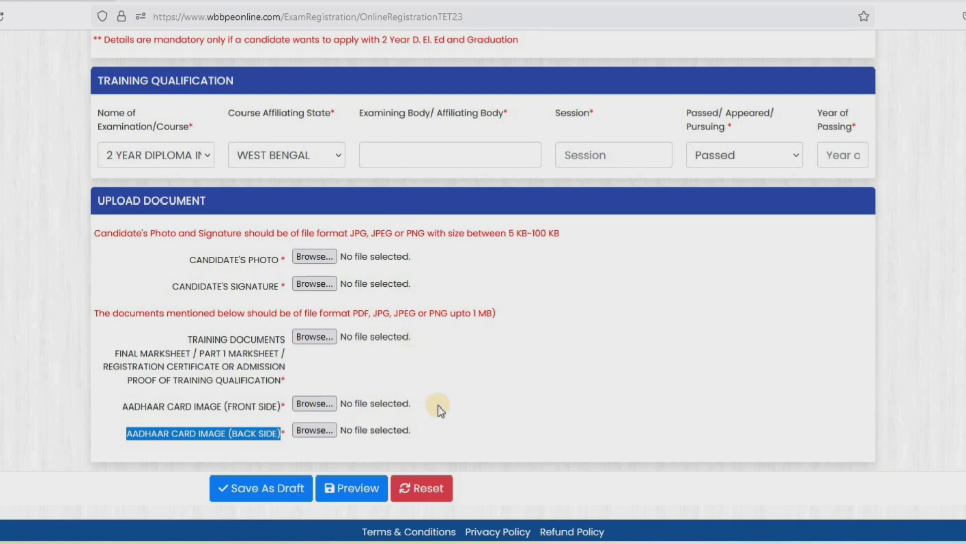
Step: Save the completed application as a draft and preview the whole form down to the disclaimer
left_click(359, 498)
left_click(249, 488)
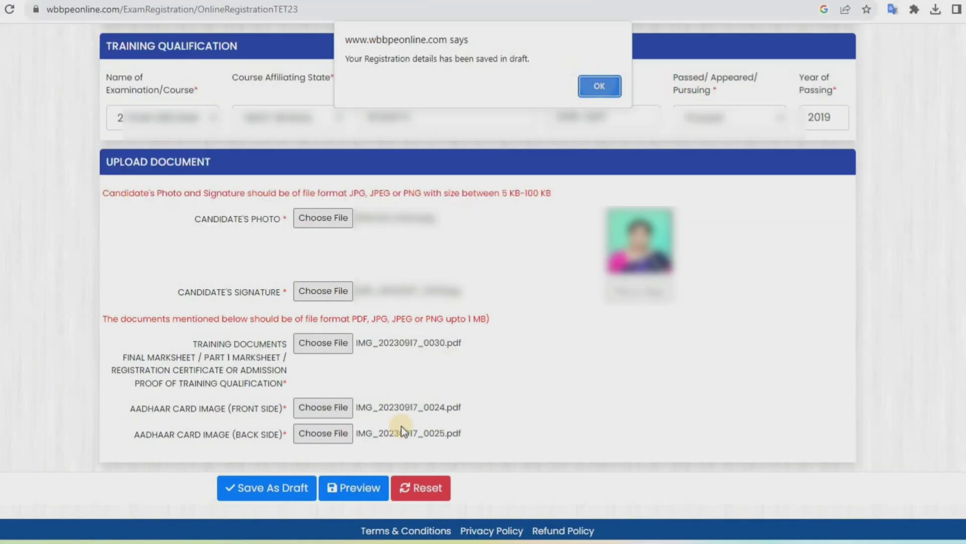
key("Return")
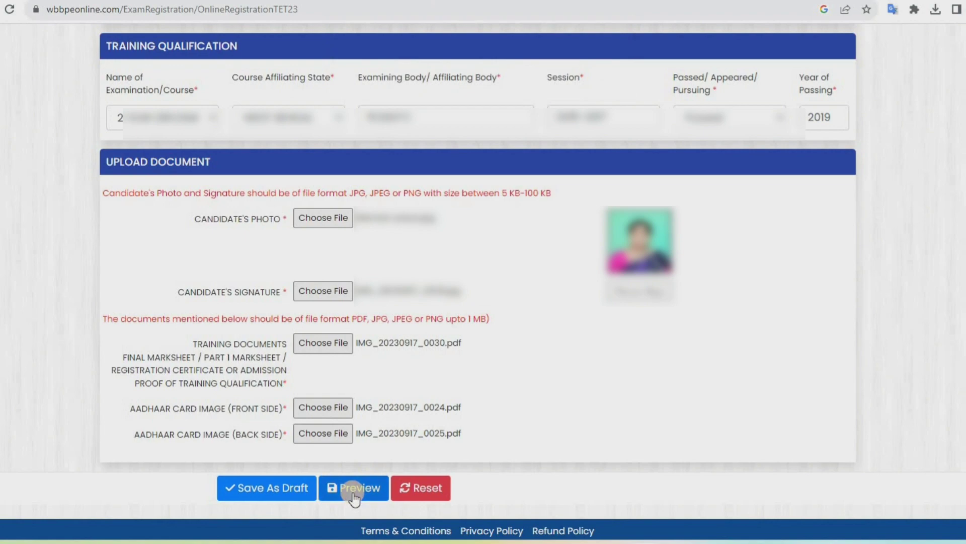
left_click(353, 497)
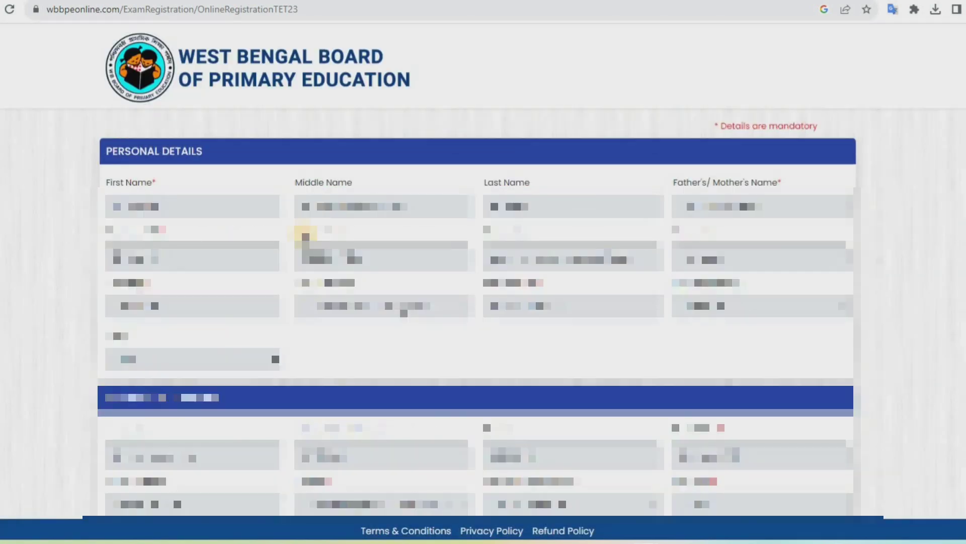
scroll(302, 517, "down", 20)
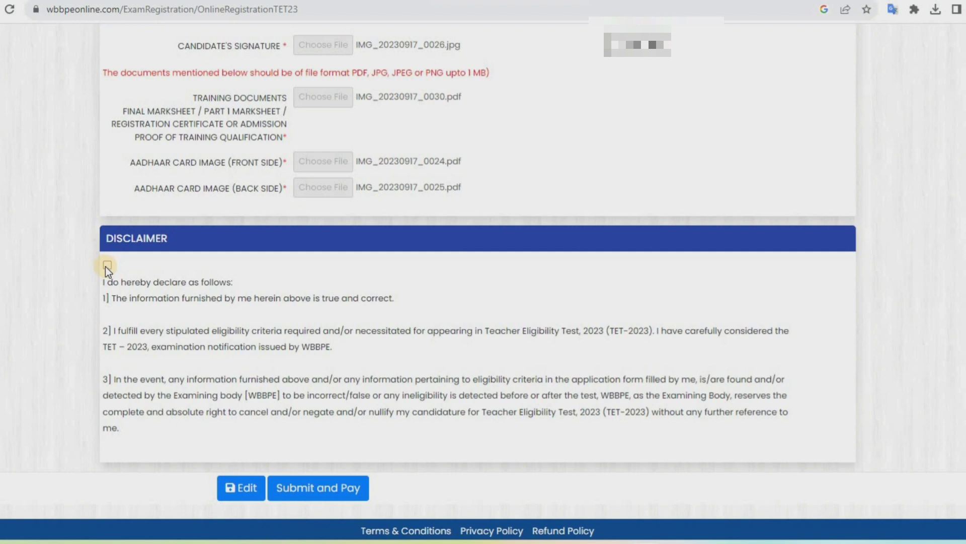
Step: Submit the application with the disclaimer declaration accepted, and make the application fee payment of INR 500.00
left_click(331, 491)
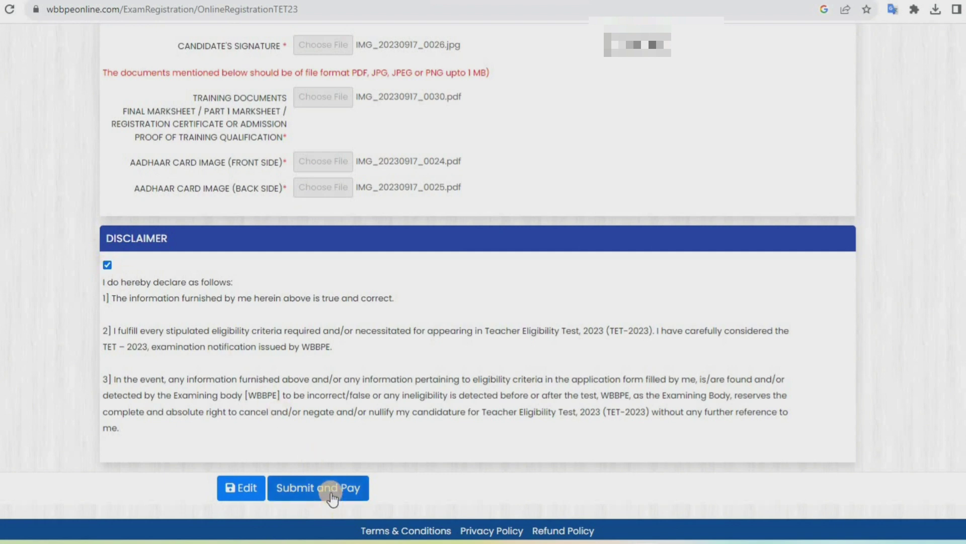
left_click(331, 491)
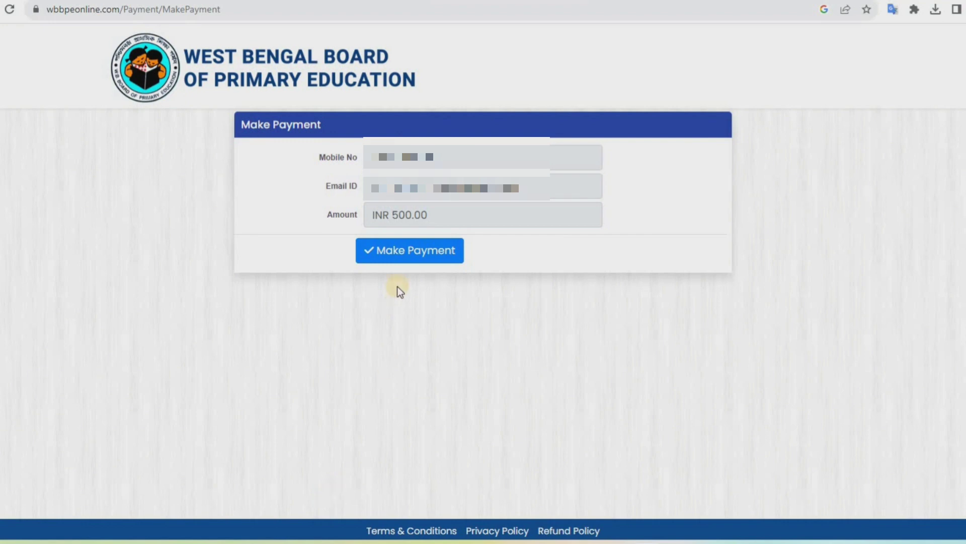
left_click(400, 249)
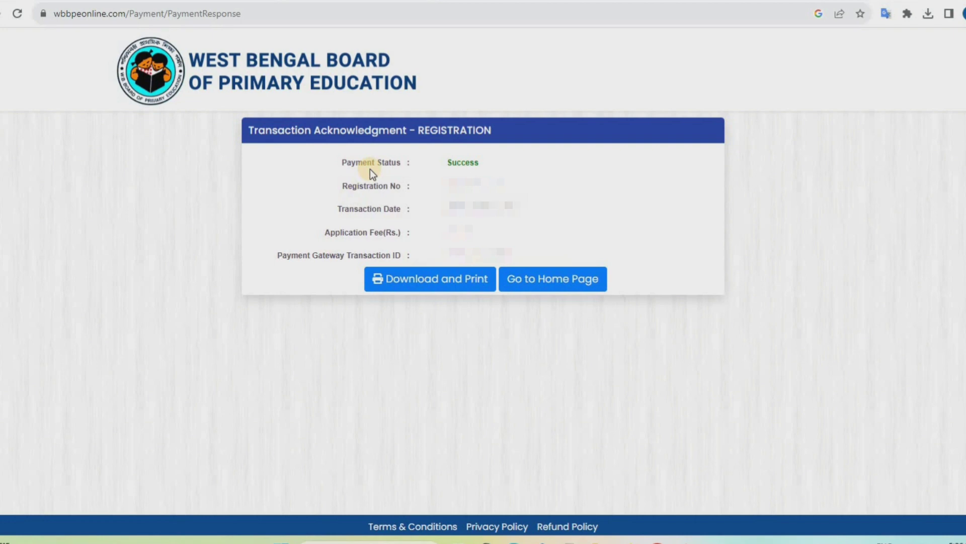
Step: Save the registration transaction acknowledgment as a PDF named tuytyu in the Downloads folder, and return to the site's home page
left_click(448, 282)
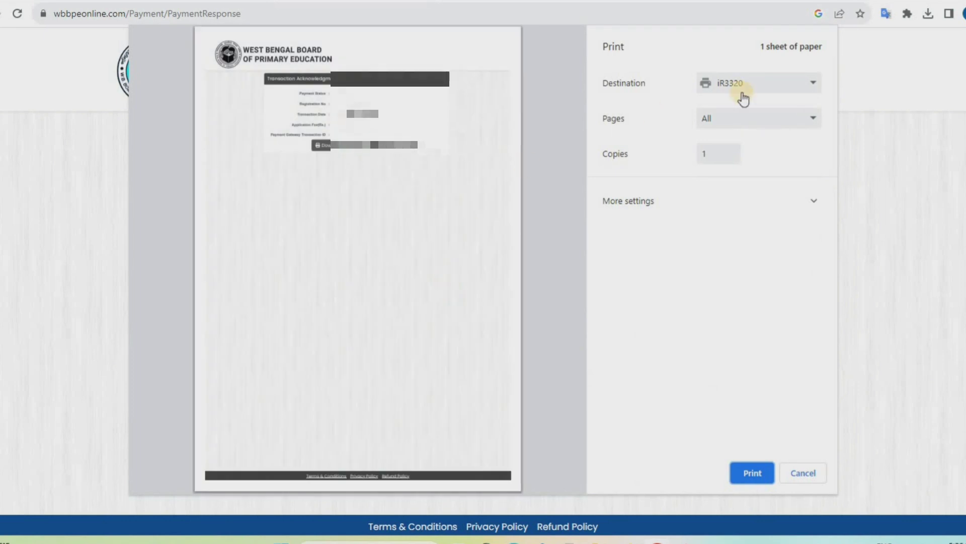
left_click(772, 86)
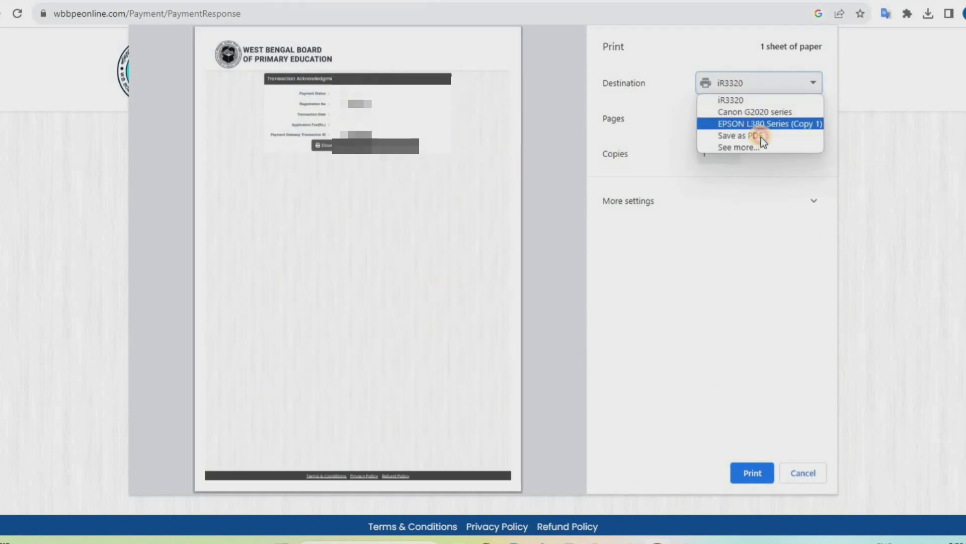
left_click(750, 135)
left_click(752, 478)
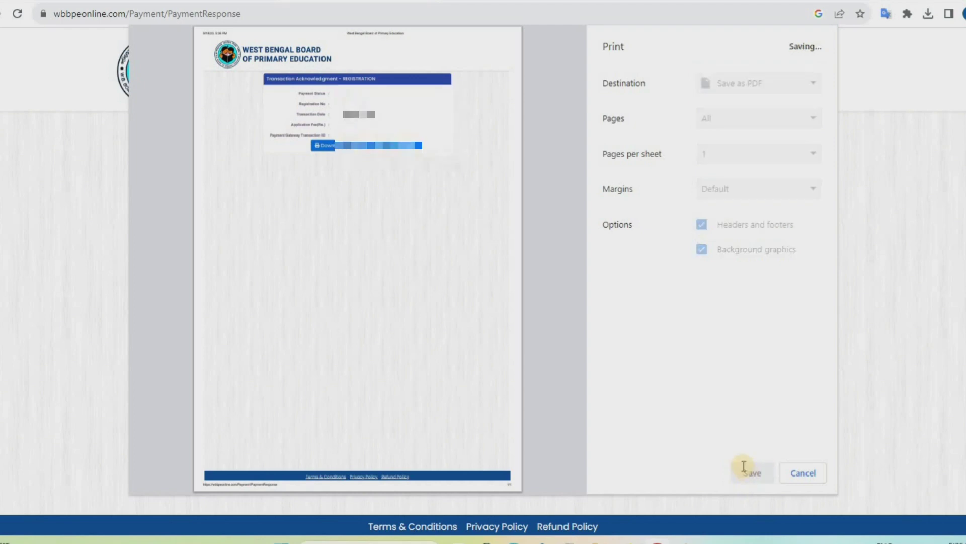
type("tet 2nd")
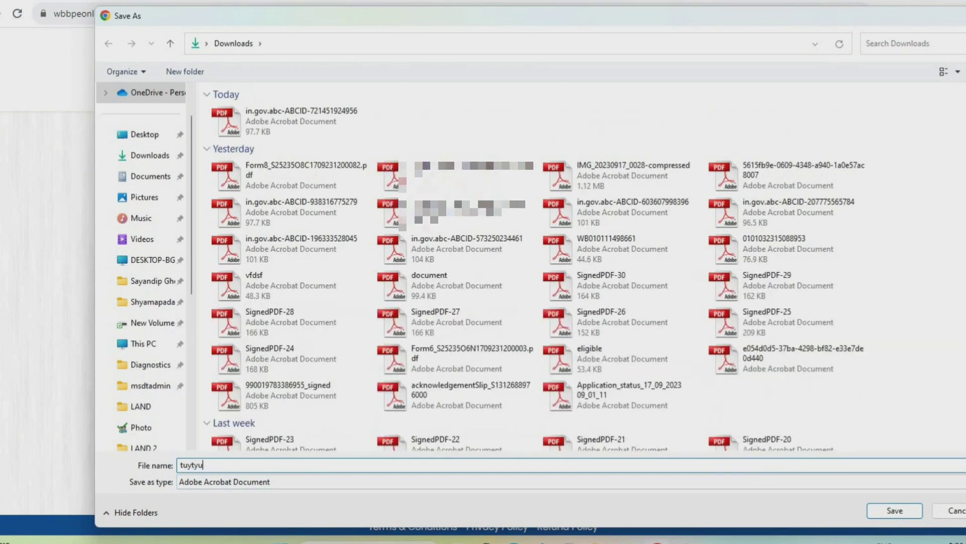
left_click(907, 512)
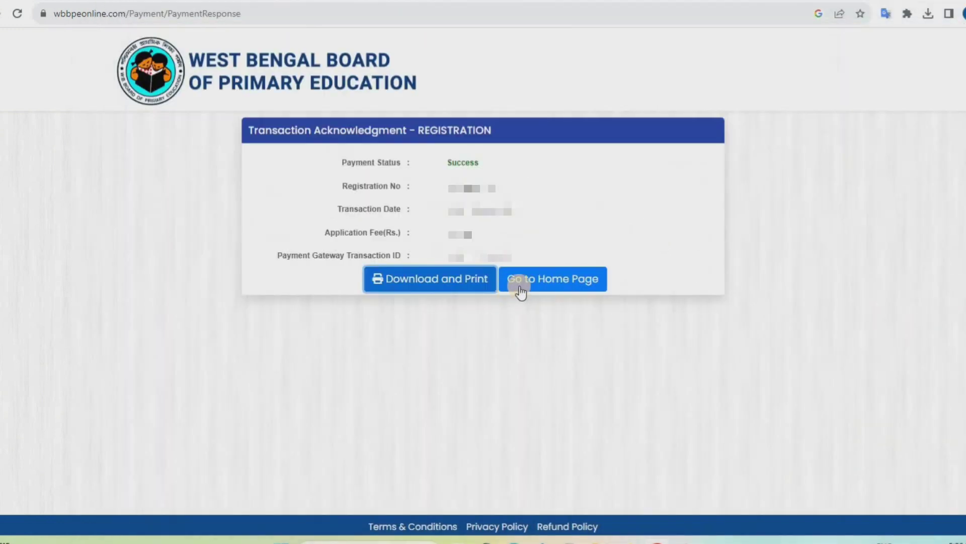
left_click(548, 283)
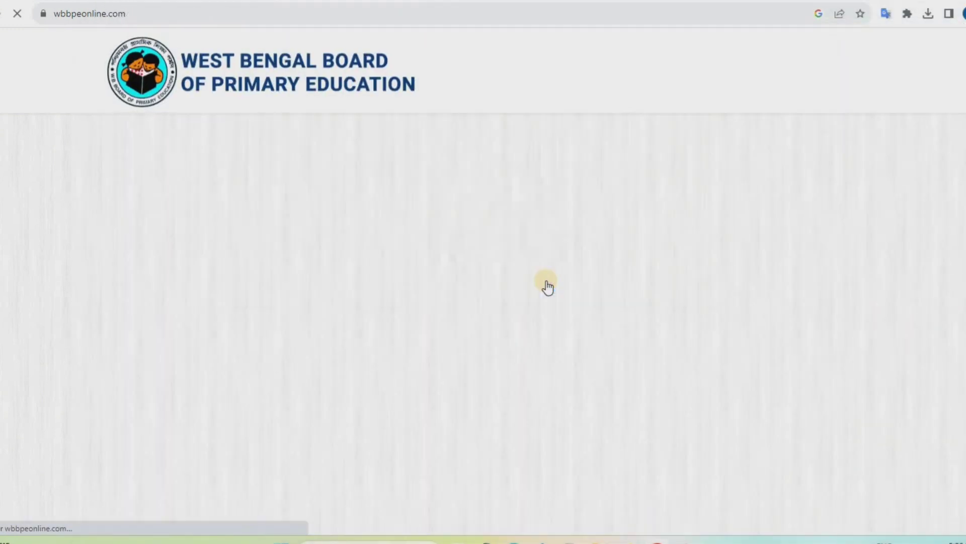